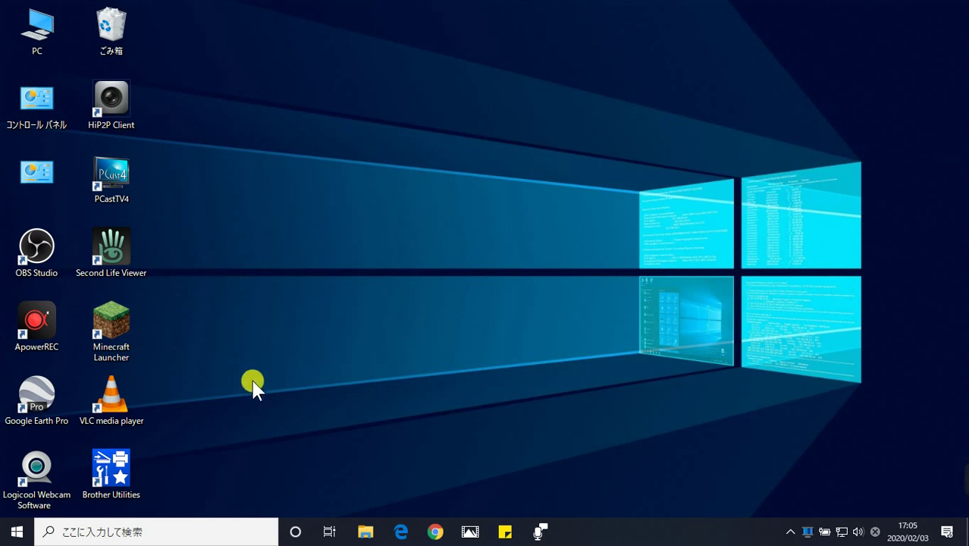
# Open ペイント 3D (Paint 3D) and create a new blank project
pyautogui.click(17, 533)
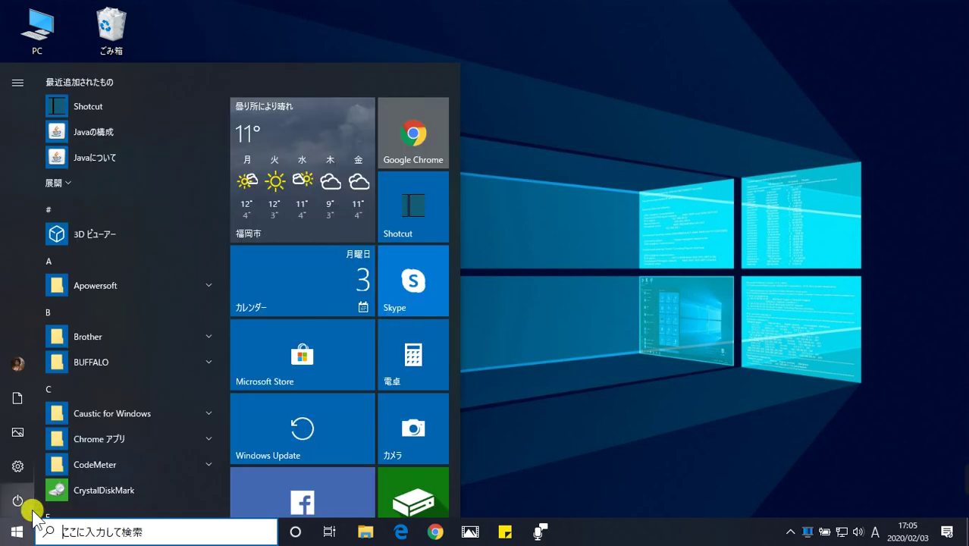
pyautogui.scroll(-10, 160, 345)
pyautogui.scroll(-15, 164, 333)
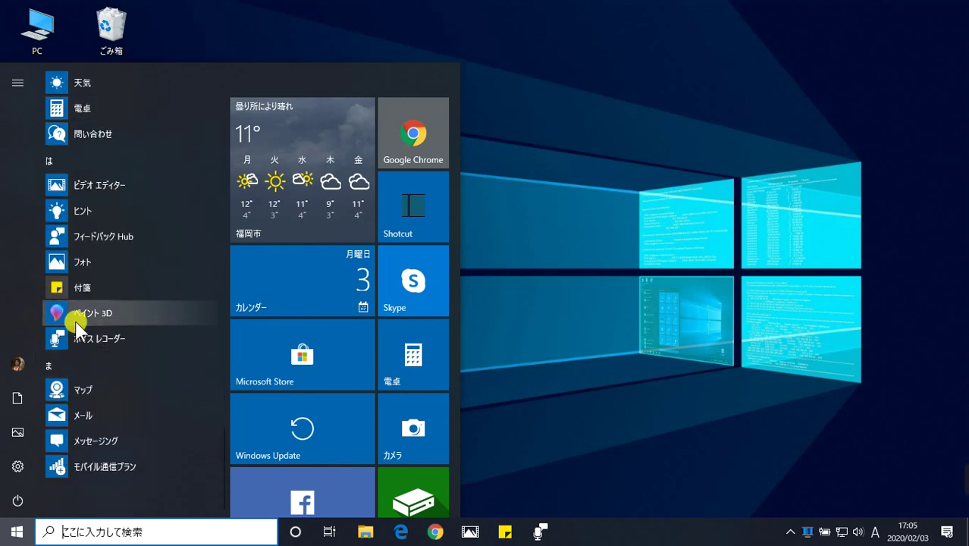
pyautogui.click(168, 319)
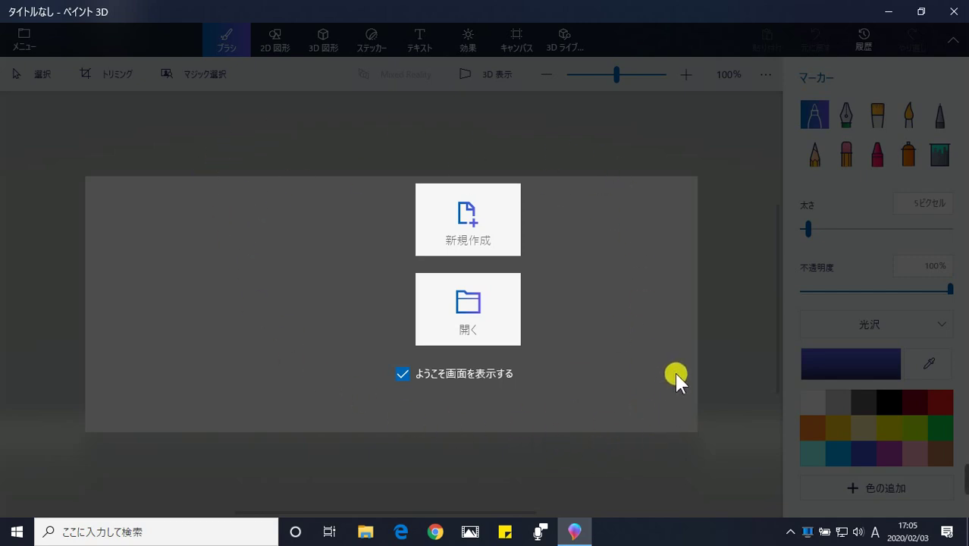
pyautogui.click(464, 239)
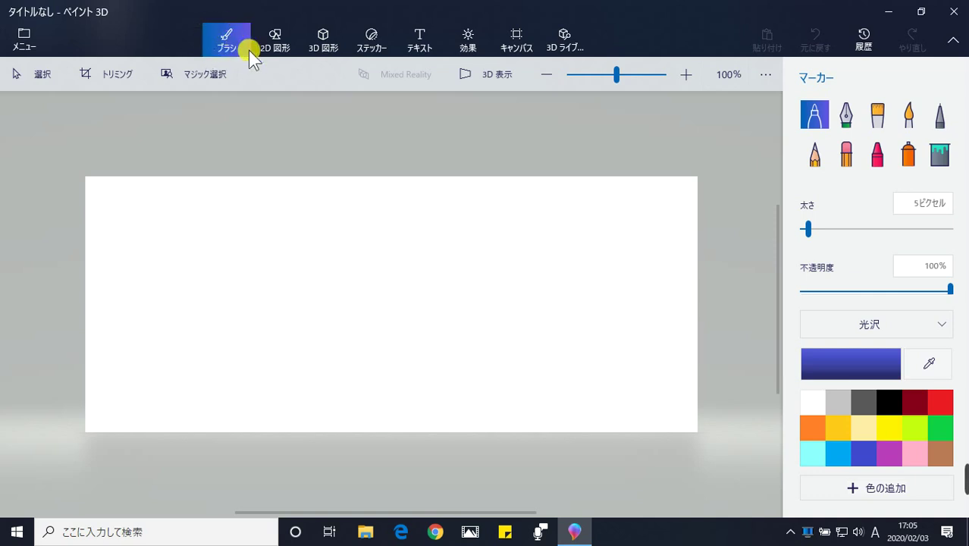
# Enlarge the canvas freehand by its edge handles to about 930 by 486 pixels
pyautogui.click(518, 47)
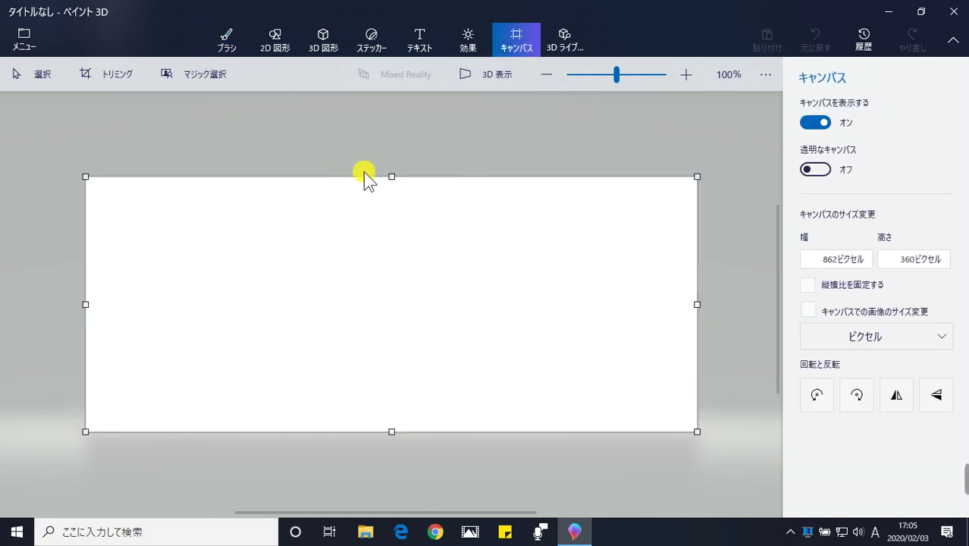
pyautogui.moveTo(395, 175); pyautogui.dragTo(400, 127)
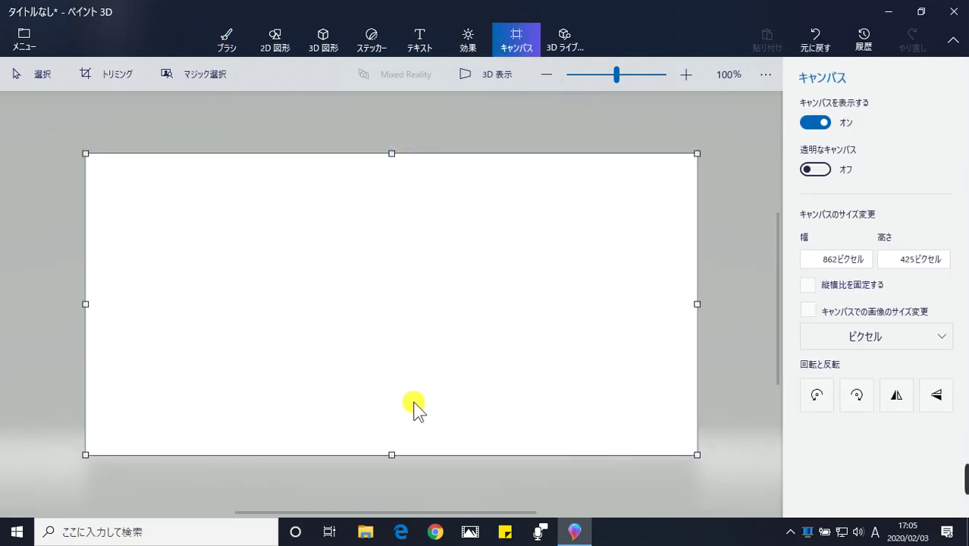
pyautogui.moveTo(396, 453); pyautogui.dragTo(396, 471)
pyautogui.moveTo(91, 310); pyautogui.dragTo(65, 310)
pyautogui.moveTo(708, 300); pyautogui.dragTo(733, 308)
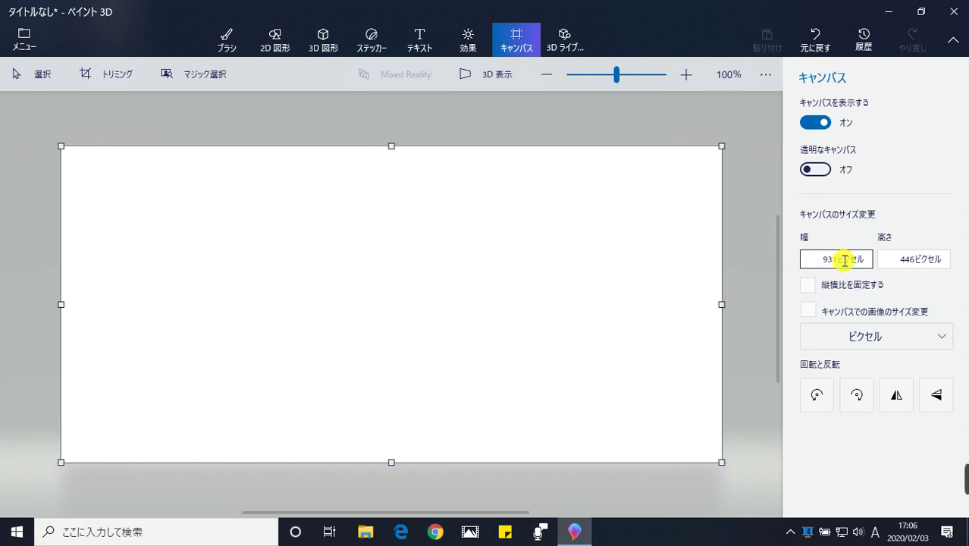
pyautogui.moveTo(395, 148); pyautogui.dragTo(392, 123)
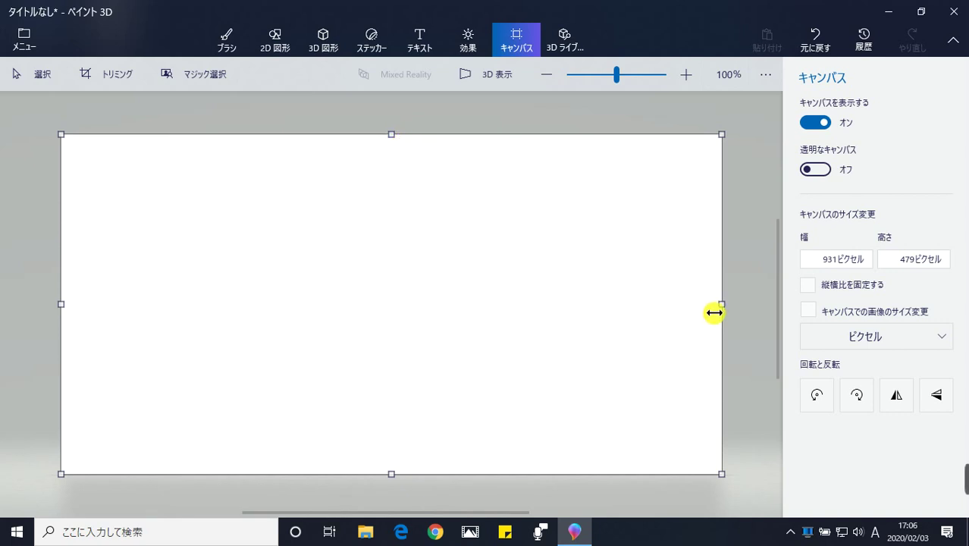
pyautogui.moveTo(718, 311)
pyautogui.mouseDown()
pyautogui.moveTo(536, 308)
pyautogui.moveTo(729, 308)
pyautogui.moveTo(718, 305)
pyautogui.mouseUp()
pyautogui.moveTo(393, 141)
pyautogui.mouseDown()
pyautogui.moveTo(394, 113)
pyautogui.moveTo(395, 178)
pyautogui.moveTo(396, 124)
pyautogui.moveTo(398, 139)
pyautogui.mouseUp()
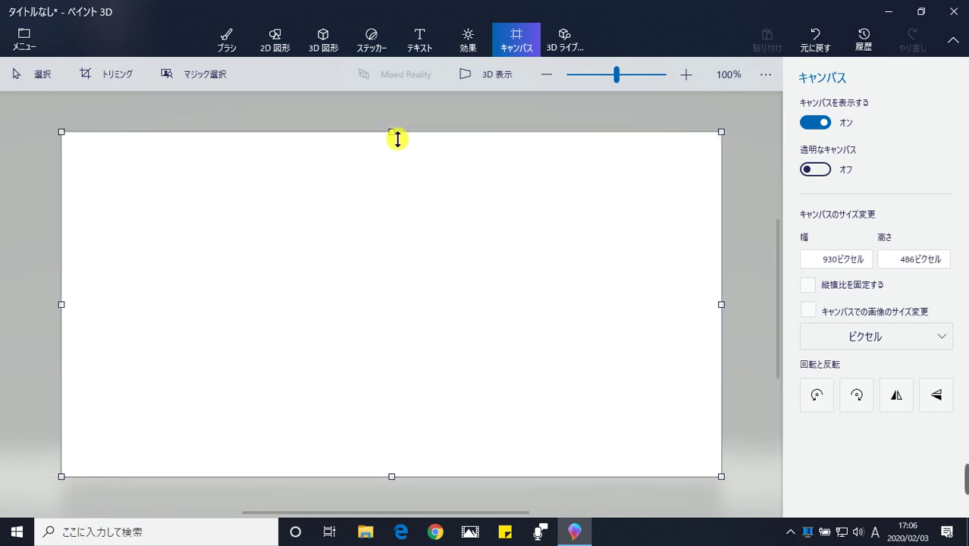
pyautogui.click(946, 337)
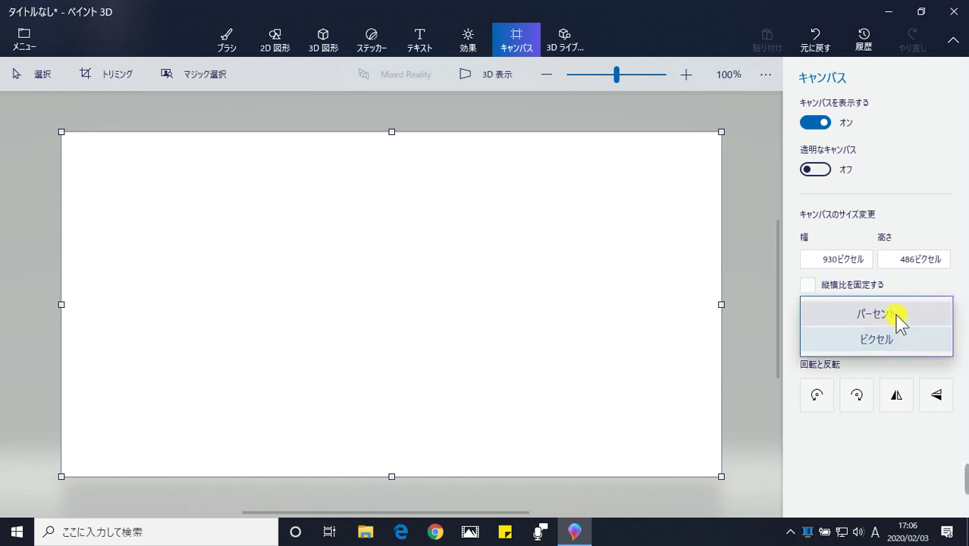
pyautogui.click(839, 266)
pyautogui.click(830, 264)
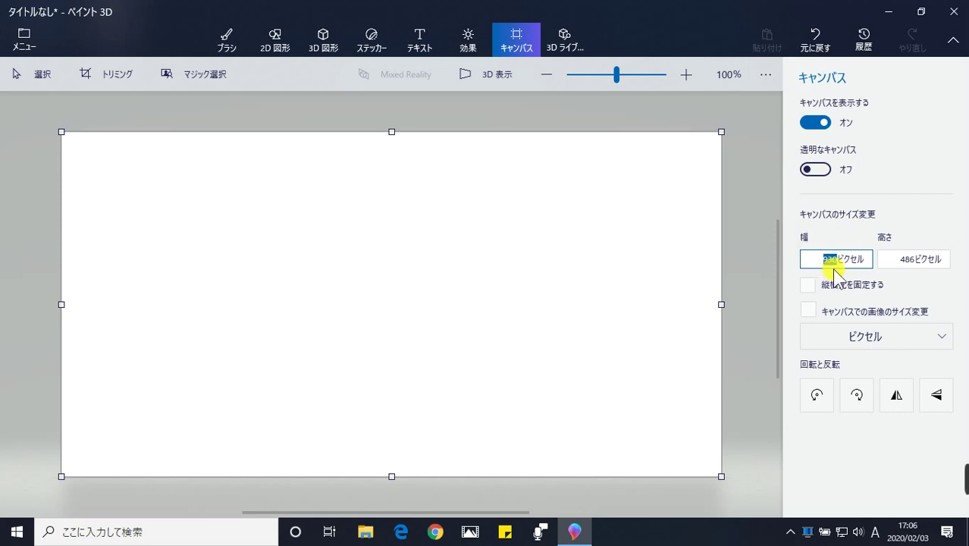
pyautogui.moveTo(834, 266); pyautogui.dragTo(785, 270)
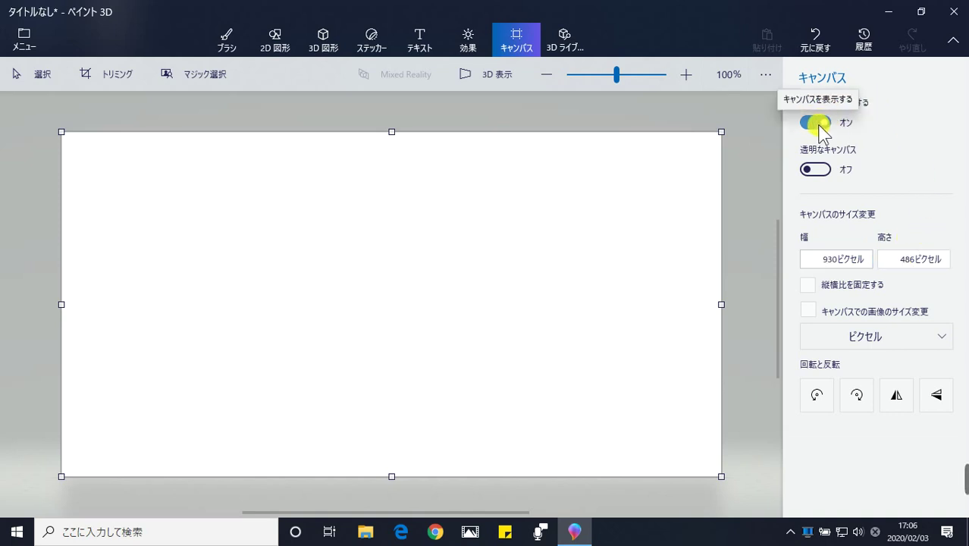
# Hide the canvas and show it again, and switch its transparency on and back off
pyautogui.click(817, 124)
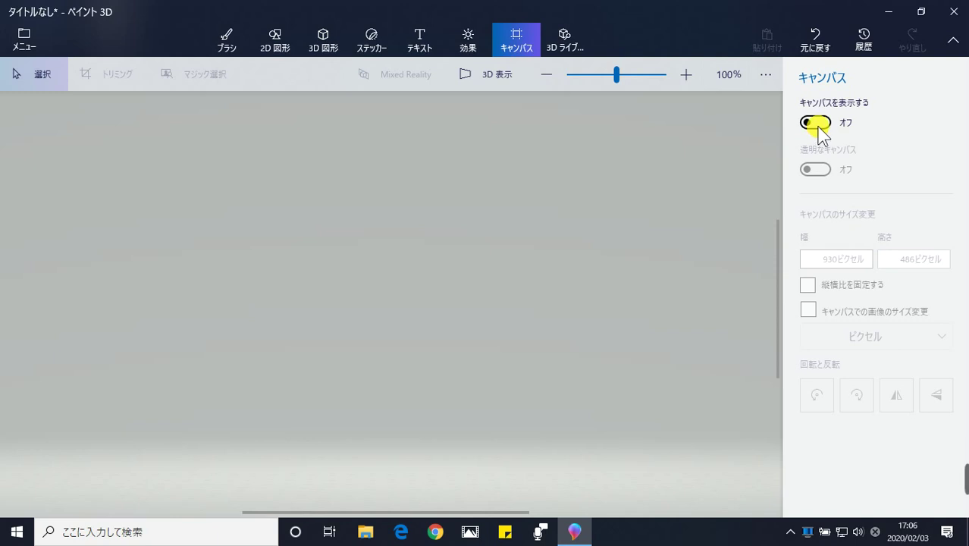
pyautogui.click(818, 123)
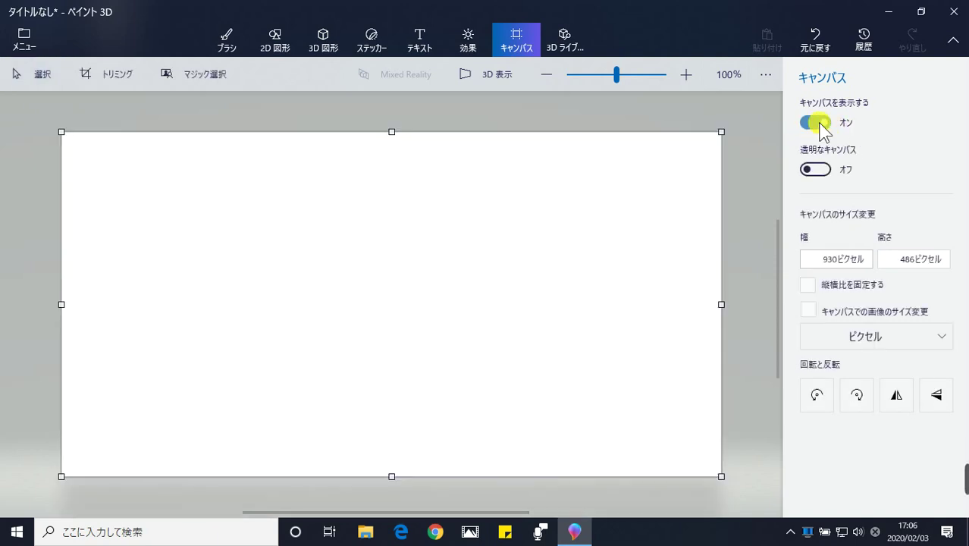
pyautogui.click(820, 170)
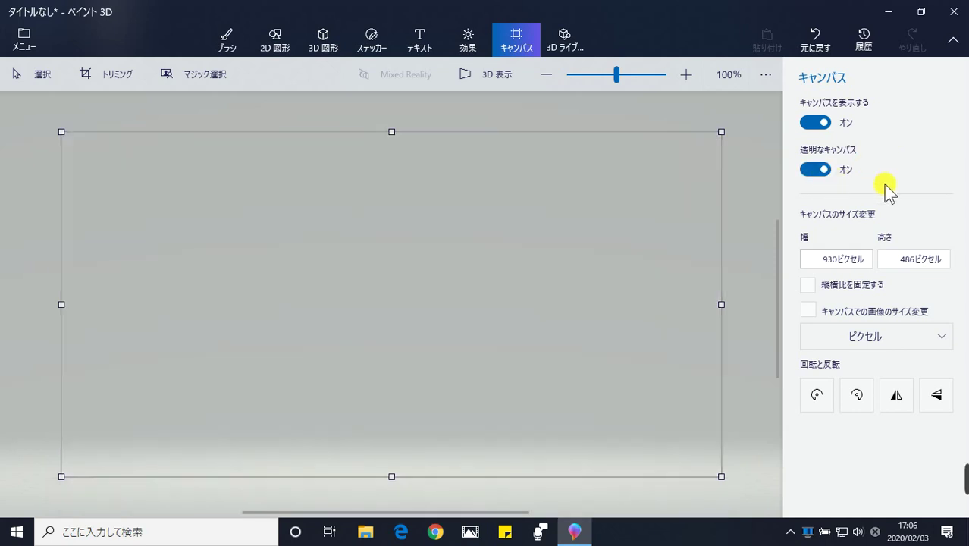
pyautogui.click(810, 170)
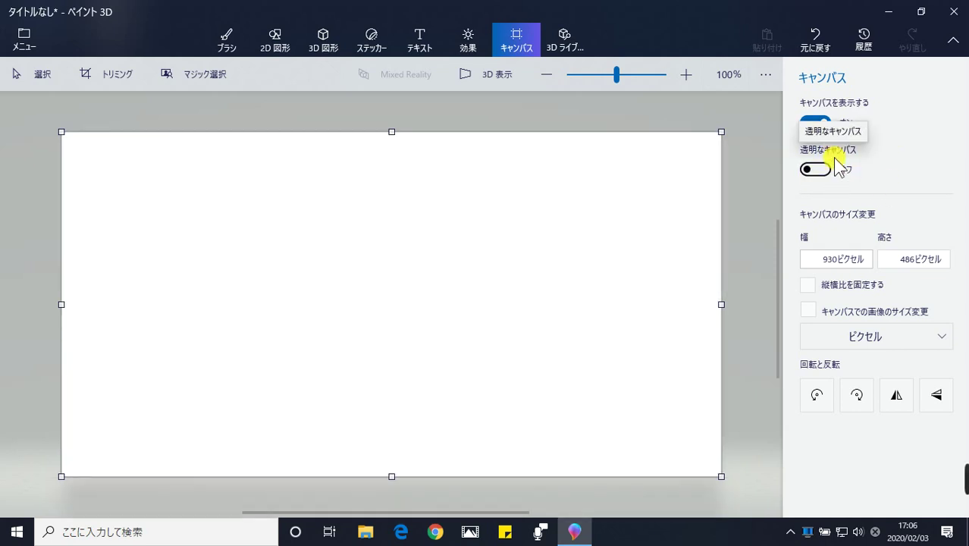
# Rotate the canvas counterclockwise and back clockwise, and flip it horizontally twice
pyautogui.click(816, 406)
pyautogui.click(850, 400)
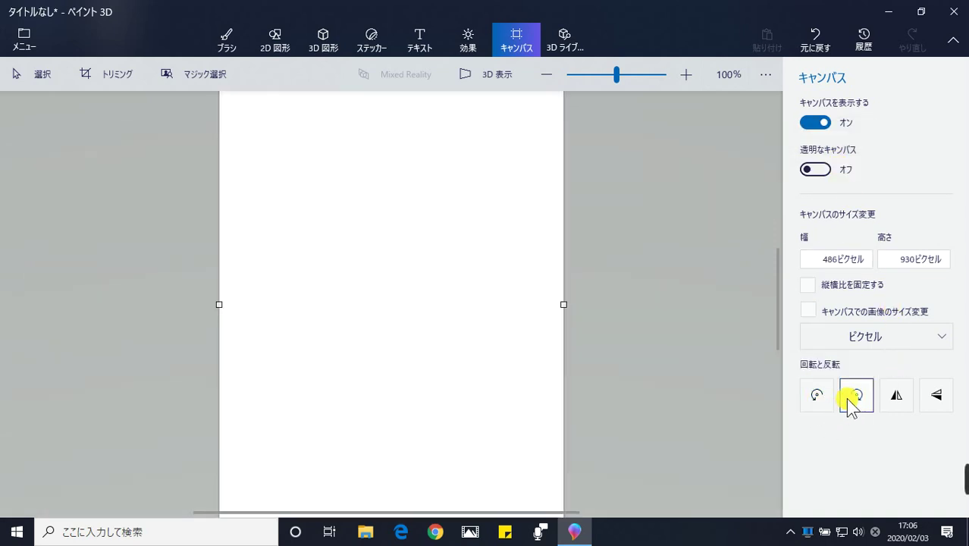
pyautogui.click(901, 397)
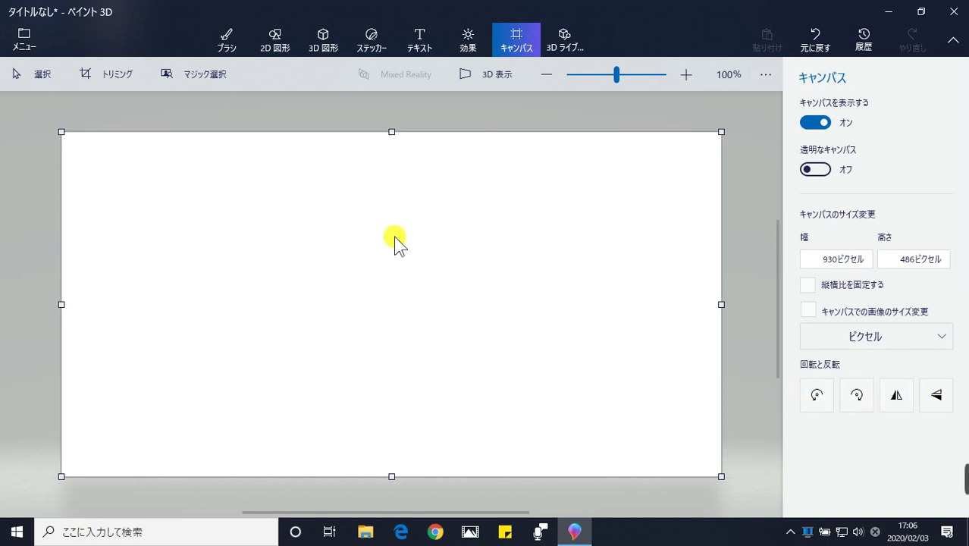
pyautogui.click(897, 396)
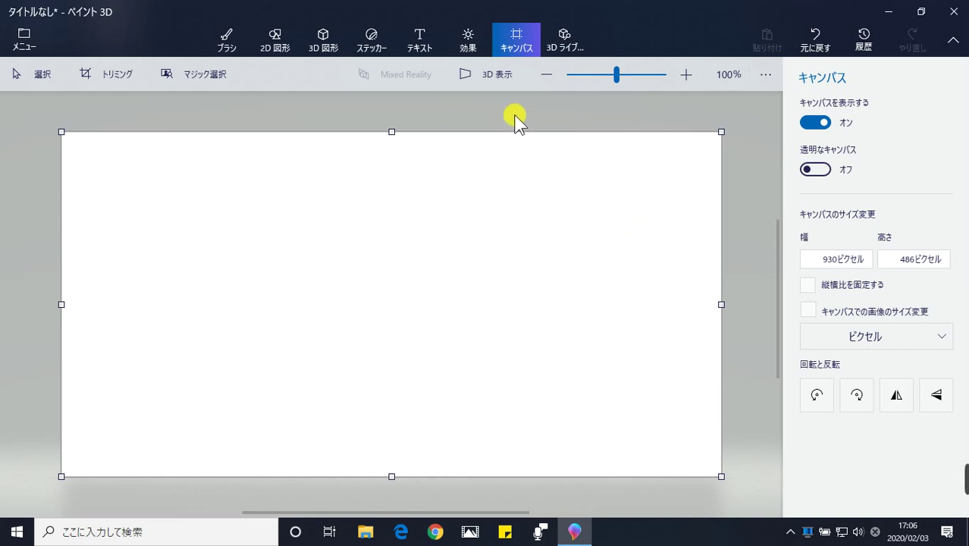
# Draw three horizontal blue marker lines one below another on the canvas's left half, with thicknesses of 5, 26 and 58 pixels
pyautogui.click(230, 42)
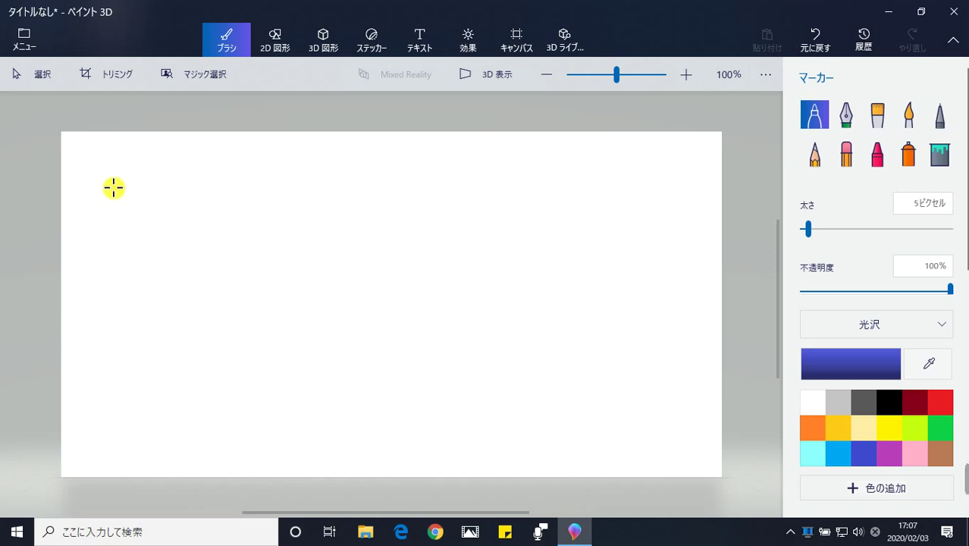
pyautogui.moveTo(112, 175); pyautogui.dragTo(335, 175)
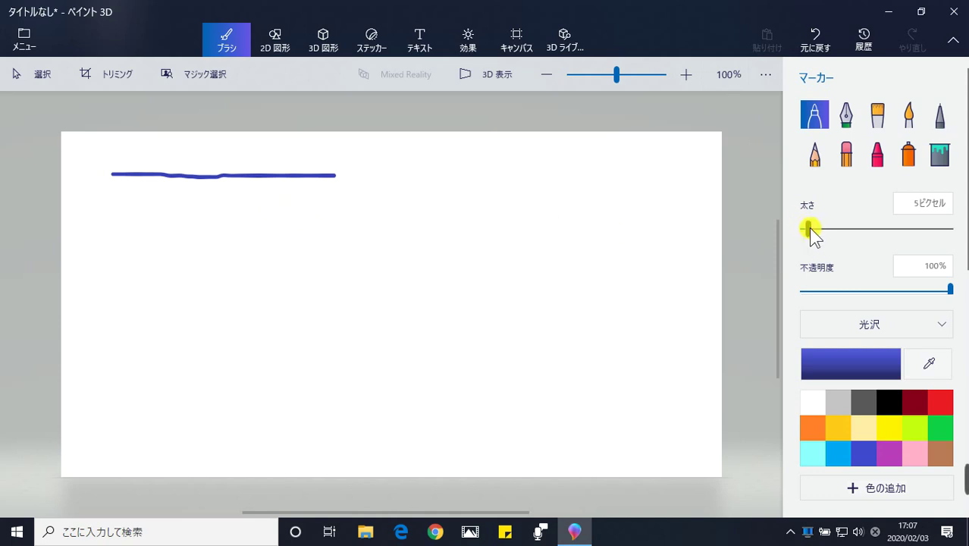
pyautogui.moveTo(807, 231); pyautogui.dragTo(840, 232)
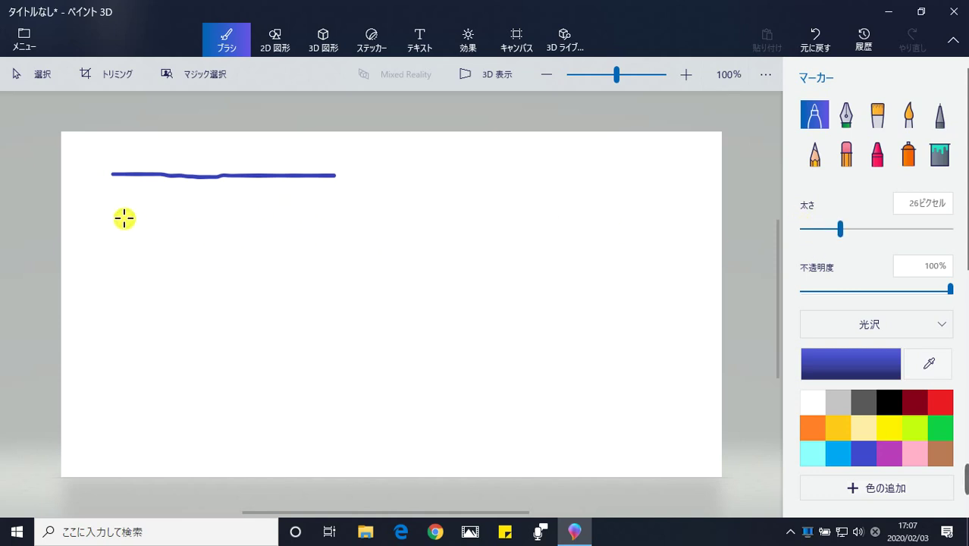
pyautogui.moveTo(113, 215); pyautogui.dragTo(371, 215)
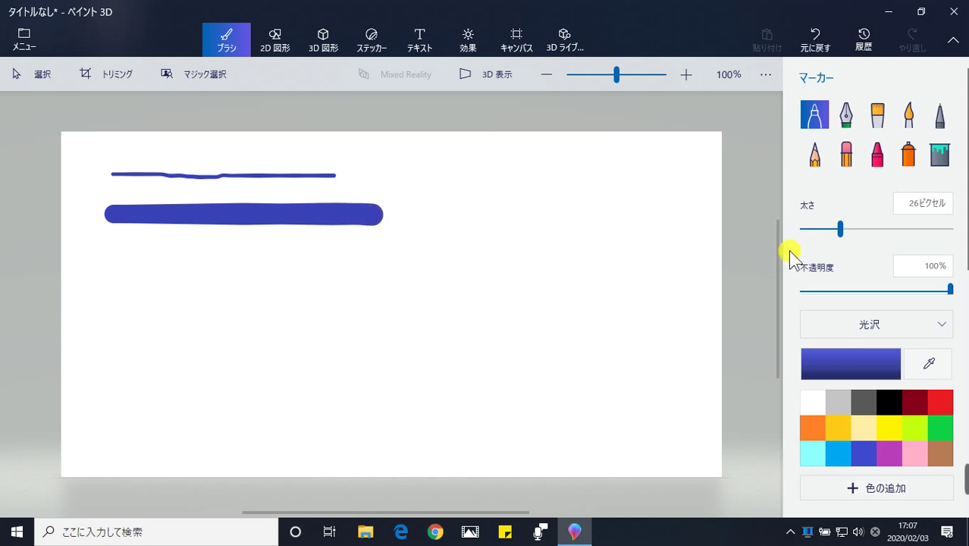
pyautogui.moveTo(841, 230); pyautogui.dragTo(888, 230)
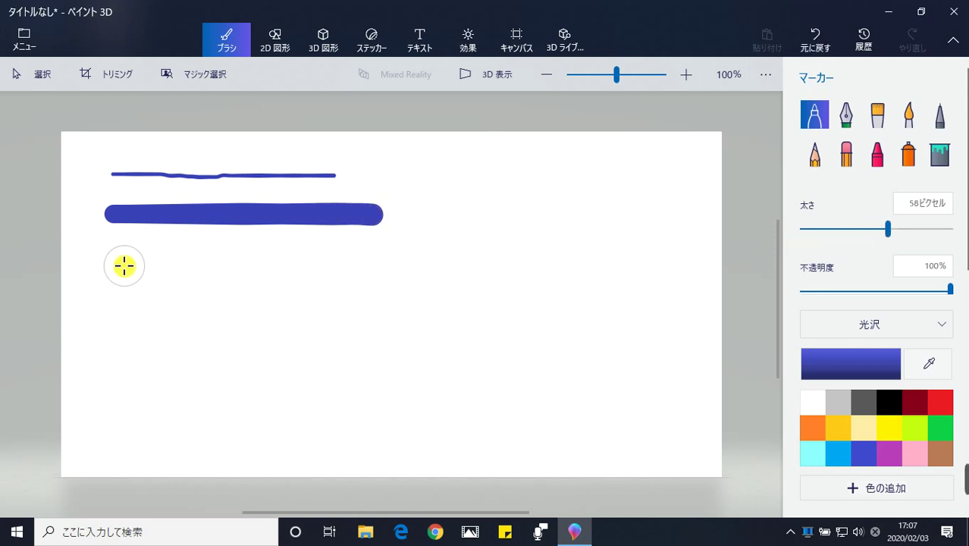
pyautogui.moveTo(115, 264)
pyautogui.mouseDown()
pyautogui.moveTo(333, 261)
pyautogui.moveTo(364, 276)
pyautogui.mouseUp()
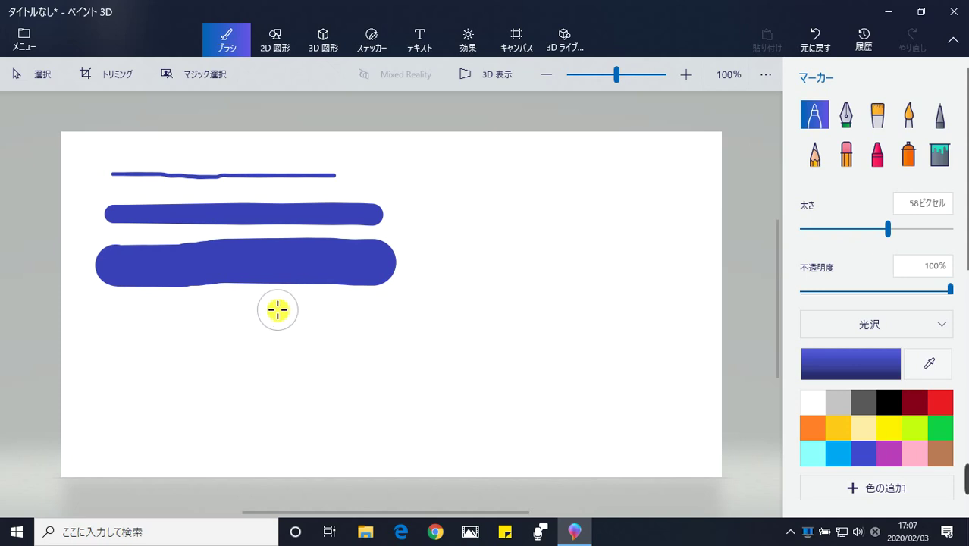
# Add a marker dot and a horizontal stroke in the くすんだ金属 (dull metal) finish, and a 光沢 (gloss) stroke below them
pyautogui.click(943, 323)
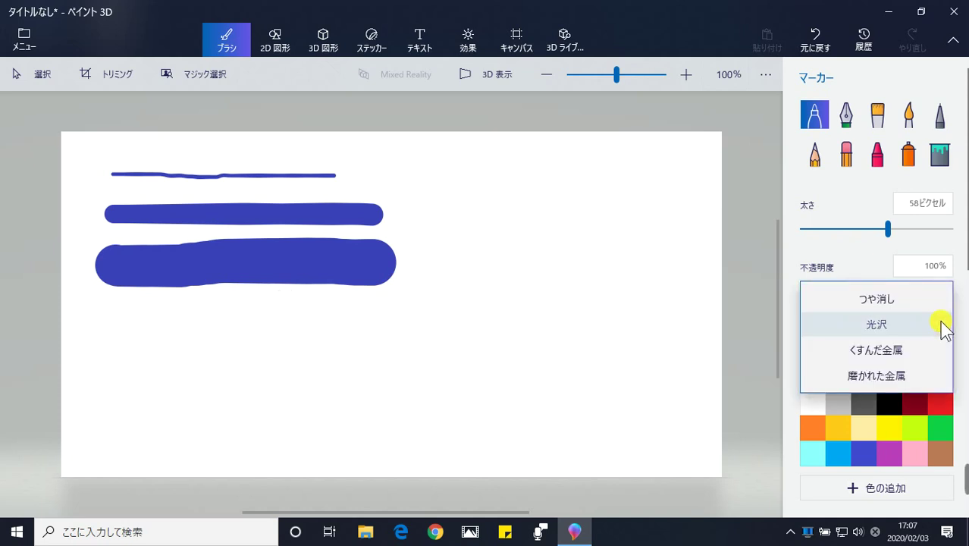
pyautogui.click(899, 348)
pyautogui.click(237, 269)
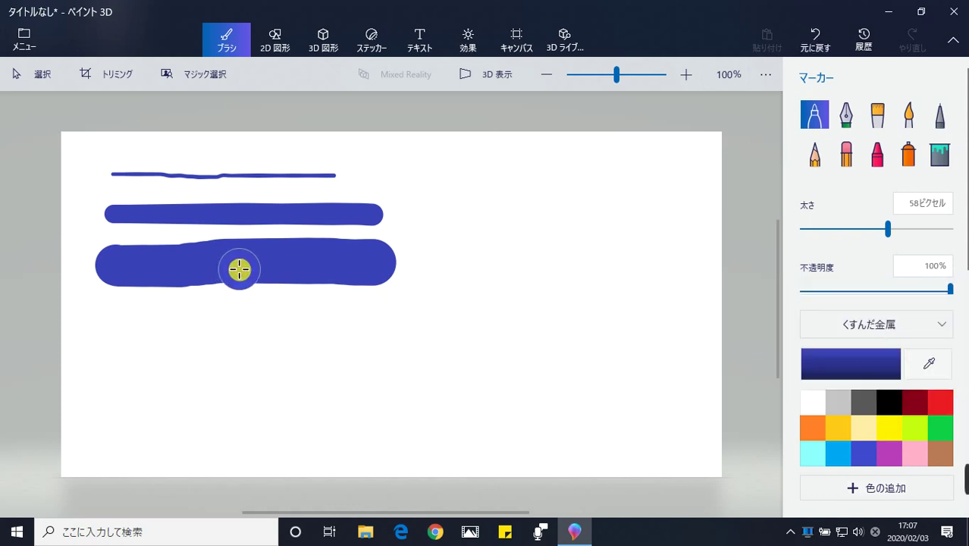
pyautogui.moveTo(100, 319); pyautogui.dragTo(386, 323)
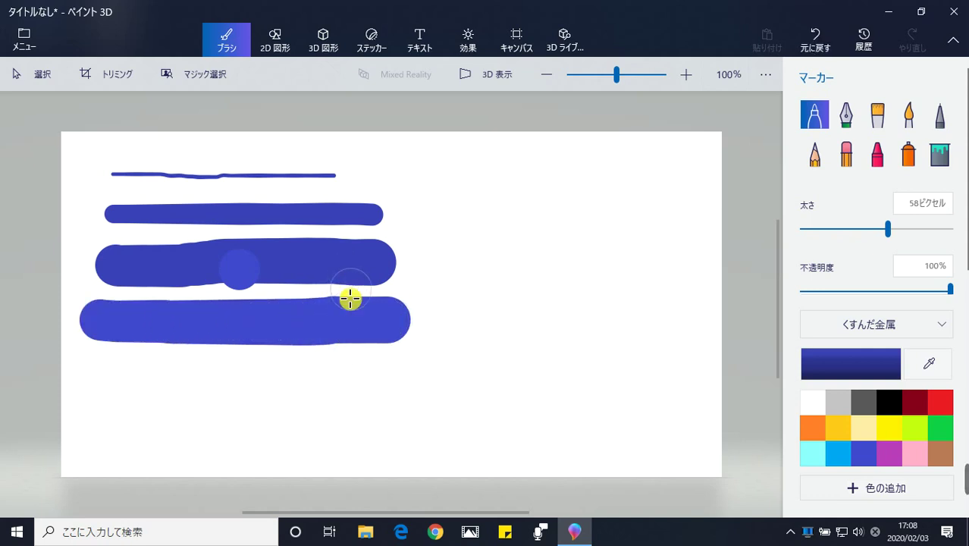
pyautogui.click(948, 328)
pyautogui.click(900, 296)
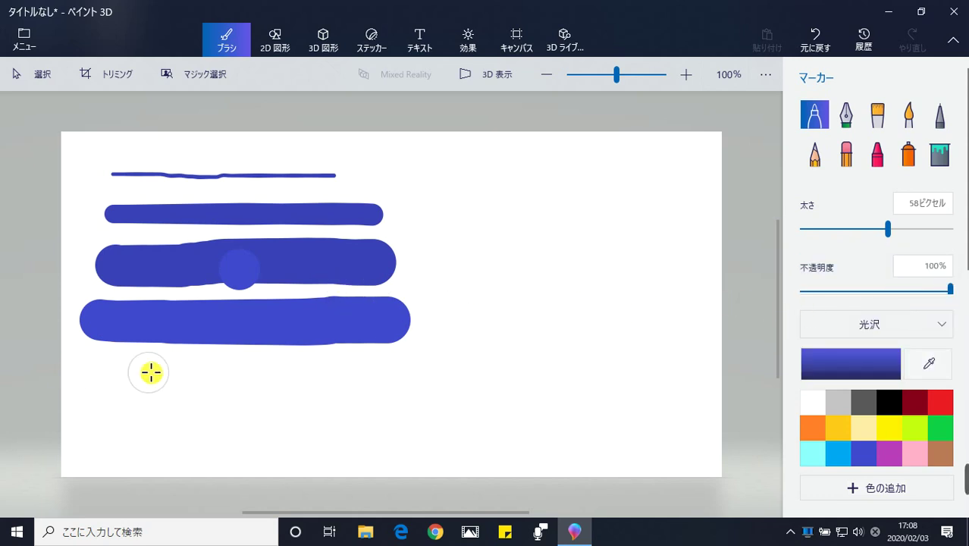
pyautogui.moveTo(123, 379); pyautogui.dragTo(372, 378)
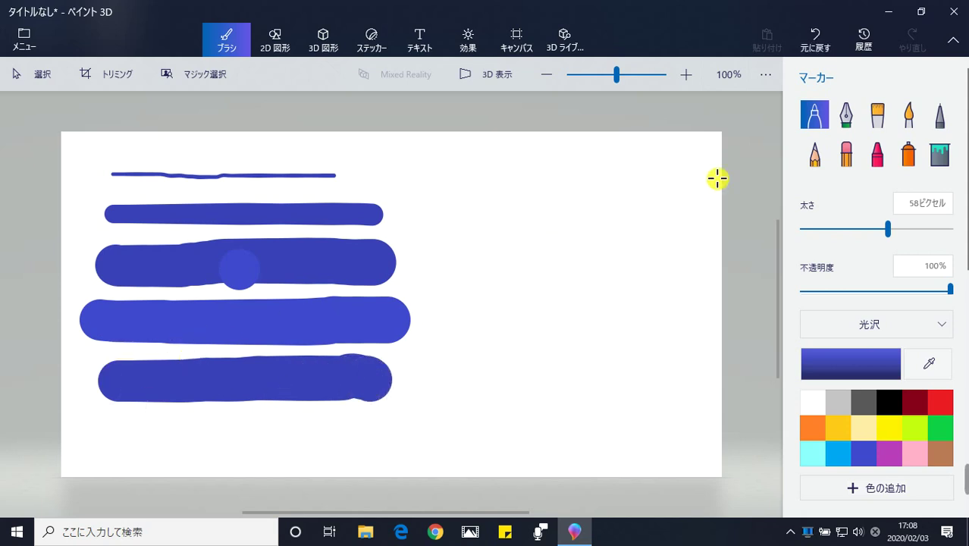
# Draw a blue triangle 15 pixels thick and a square 20 pixels thick with the calligraphy pen on the canvas's upper right
pyautogui.click(846, 115)
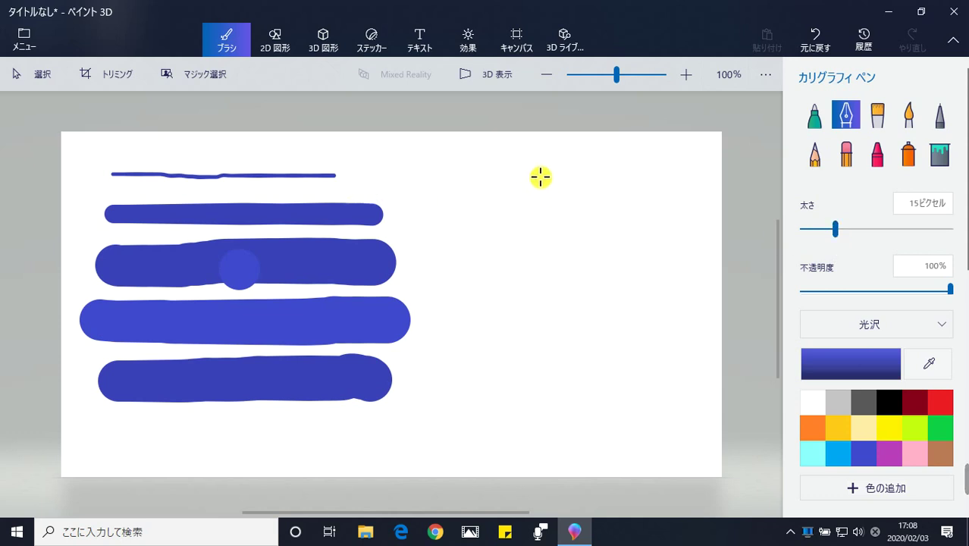
pyautogui.moveTo(503, 168)
pyautogui.mouseDown()
pyautogui.moveTo(441, 221)
pyautogui.moveTo(536, 223)
pyautogui.moveTo(500, 169)
pyautogui.mouseUp()
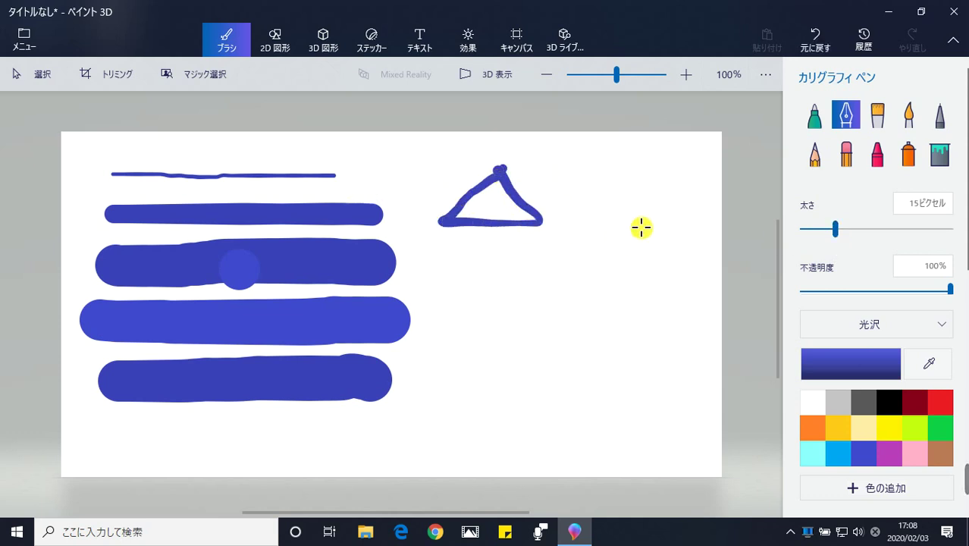
pyautogui.moveTo(844, 226); pyautogui.dragTo(858, 228)
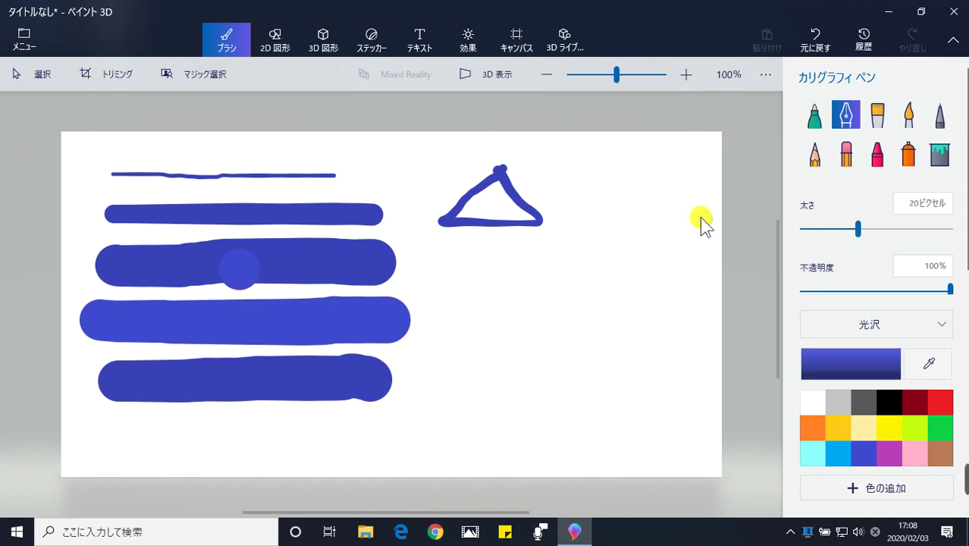
pyautogui.moveTo(576, 170); pyautogui.dragTo(579, 238)
pyautogui.moveTo(566, 169)
pyautogui.mouseDown()
pyautogui.moveTo(669, 169)
pyautogui.moveTo(665, 243)
pyautogui.moveTo(576, 238)
pyautogui.mouseUp()
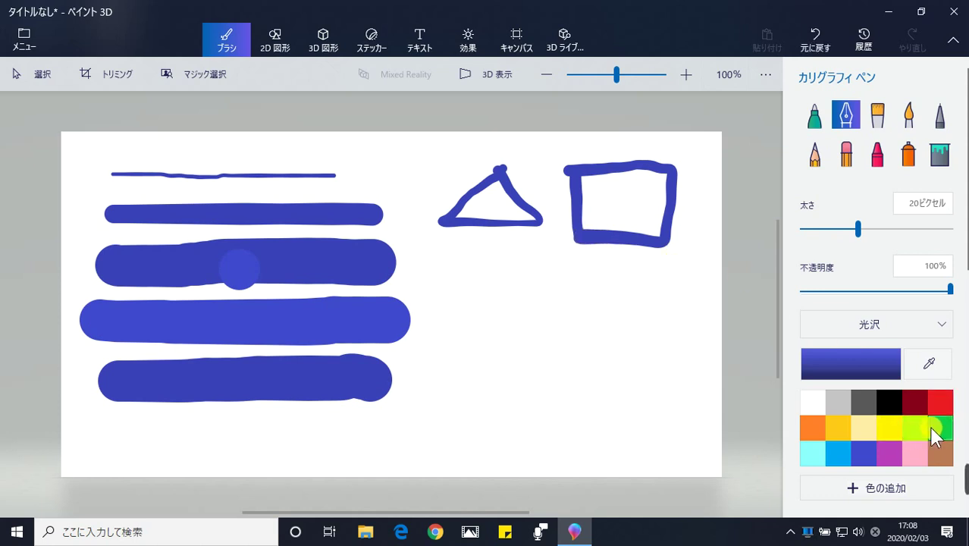
# Draw a green rectangle outline below the triangle with the calligraphy pen
pyautogui.click(936, 433)
pyautogui.moveTo(453, 262)
pyautogui.mouseDown()
pyautogui.moveTo(452, 317)
pyautogui.moveTo(456, 269)
pyautogui.moveTo(542, 262)
pyautogui.moveTo(545, 321)
pyautogui.moveTo(464, 320)
pyautogui.mouseUp()
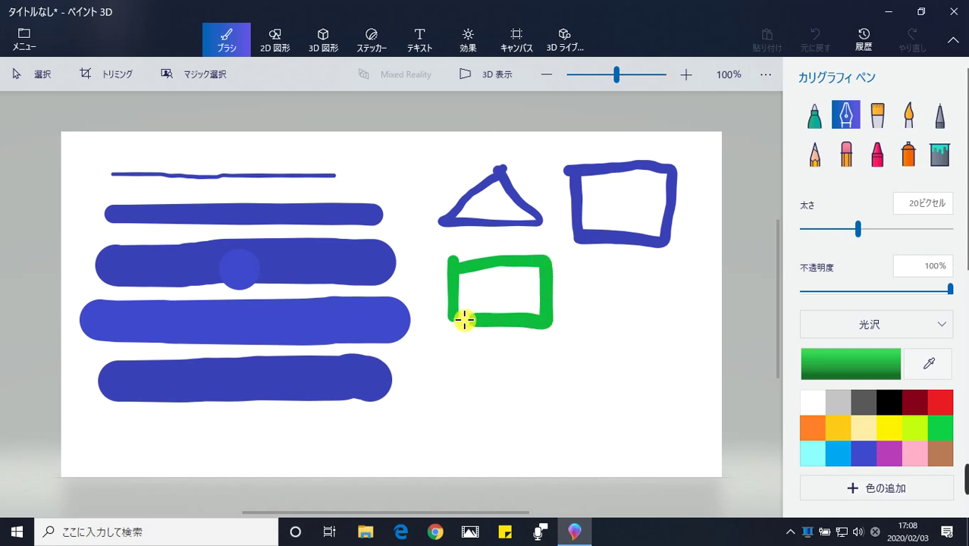
# Draw a green vertical line through the green rectangle and a curved blue 油彩ブラシ (oil brush) stroke, 50 pixels thick, below it
pyautogui.moveTo(498, 220); pyautogui.dragTo(501, 327)
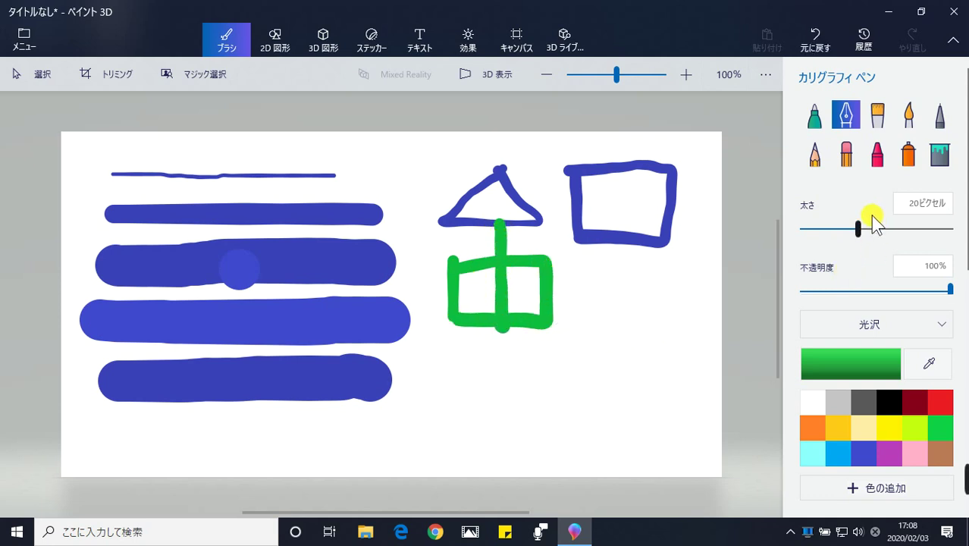
pyautogui.click(879, 118)
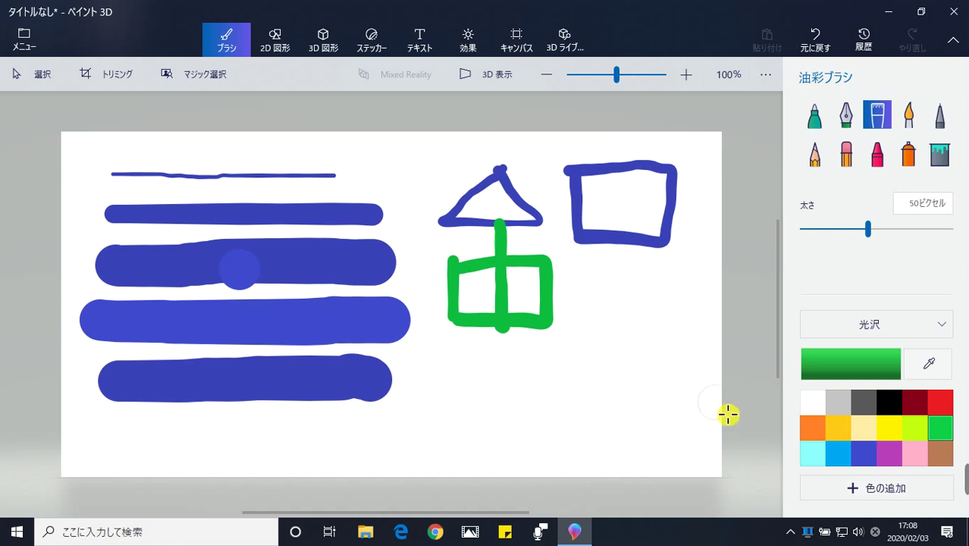
pyautogui.click(864, 453)
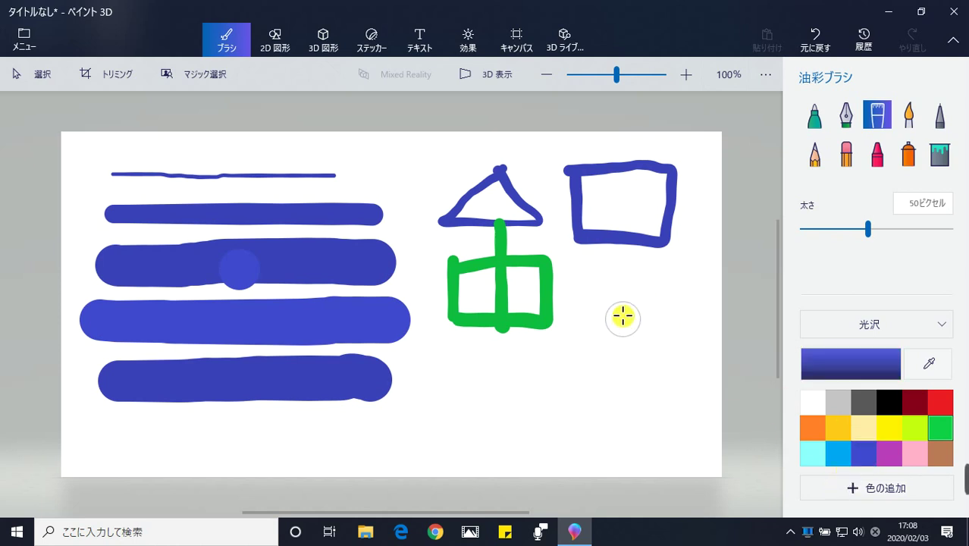
pyautogui.moveTo(661, 265)
pyautogui.mouseDown()
pyautogui.moveTo(655, 301)
pyautogui.moveTo(626, 330)
pyautogui.moveTo(568, 356)
pyautogui.moveTo(429, 354)
pyautogui.mouseUp()
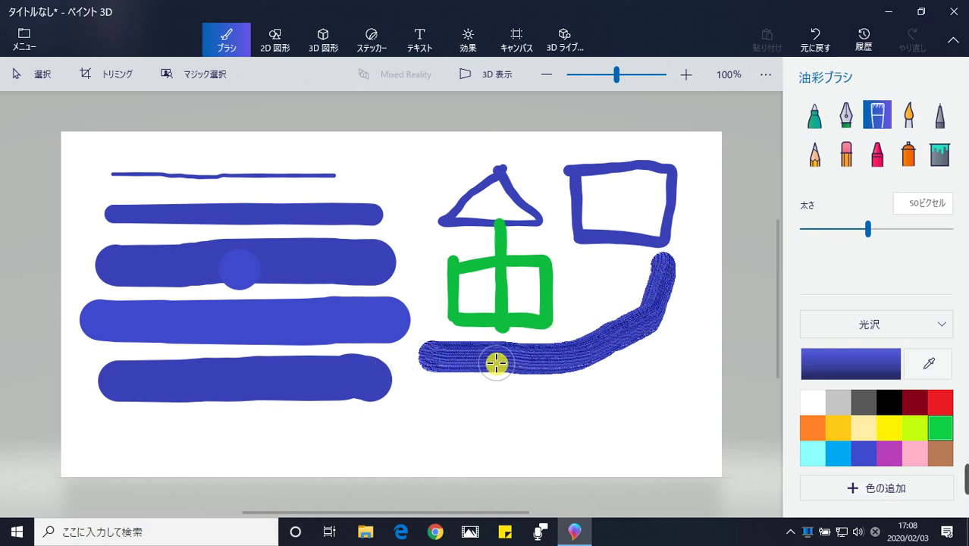
# Add three blue watercolour strokes, 50 pixels at 75% opacity: vertically beside the triangle, briefly below the square, and horizontally at the canvas's lower left
pyautogui.click(908, 116)
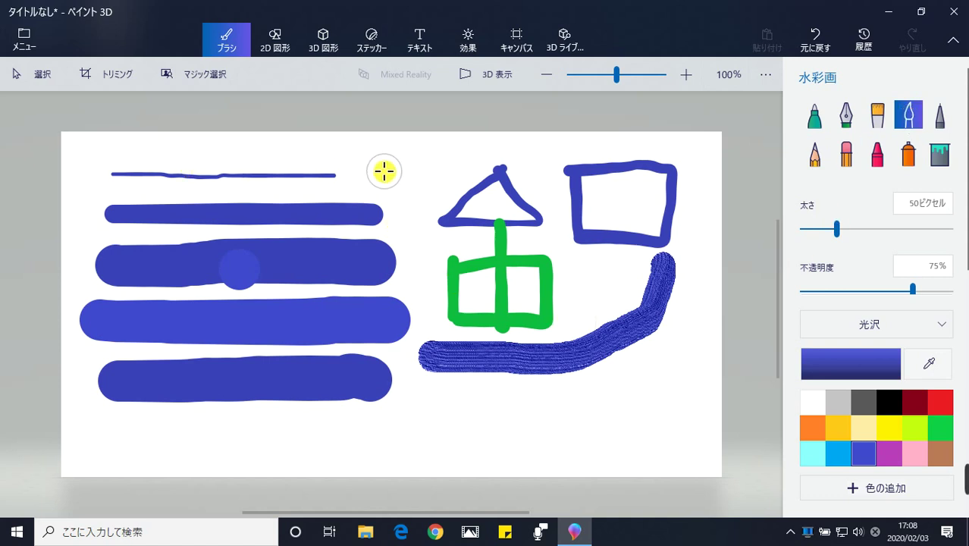
pyautogui.moveTo(409, 168); pyautogui.dragTo(427, 310)
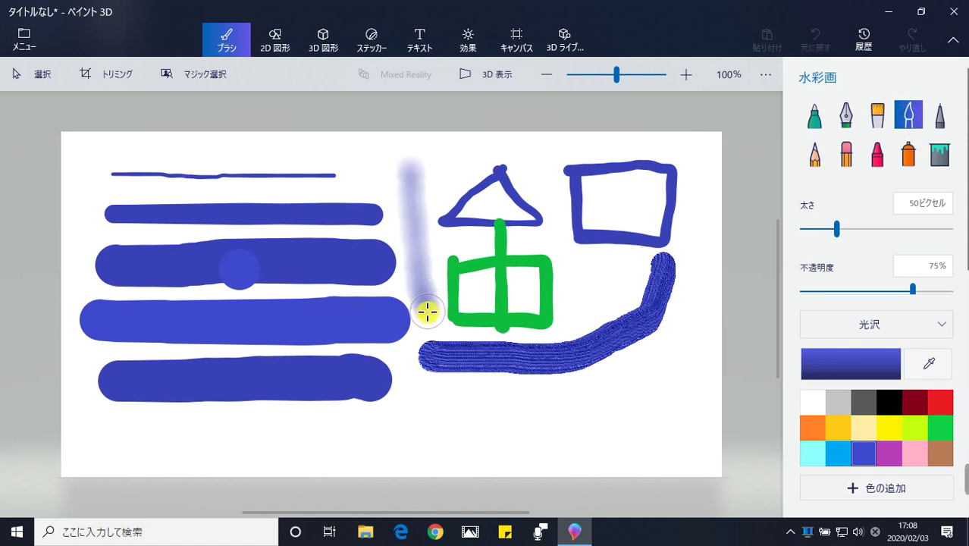
pyautogui.moveTo(595, 269); pyautogui.dragTo(593, 300)
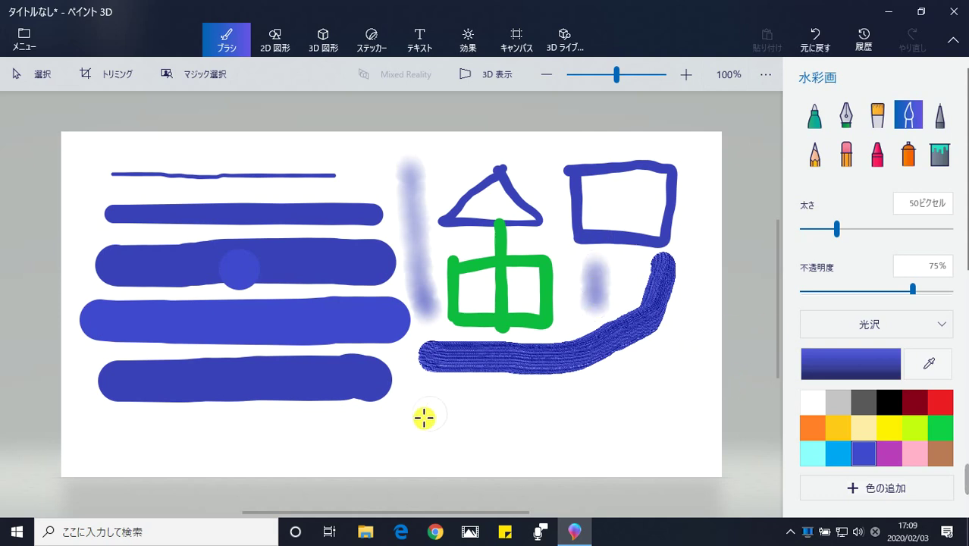
pyautogui.moveTo(76, 436); pyautogui.dragTo(218, 436)
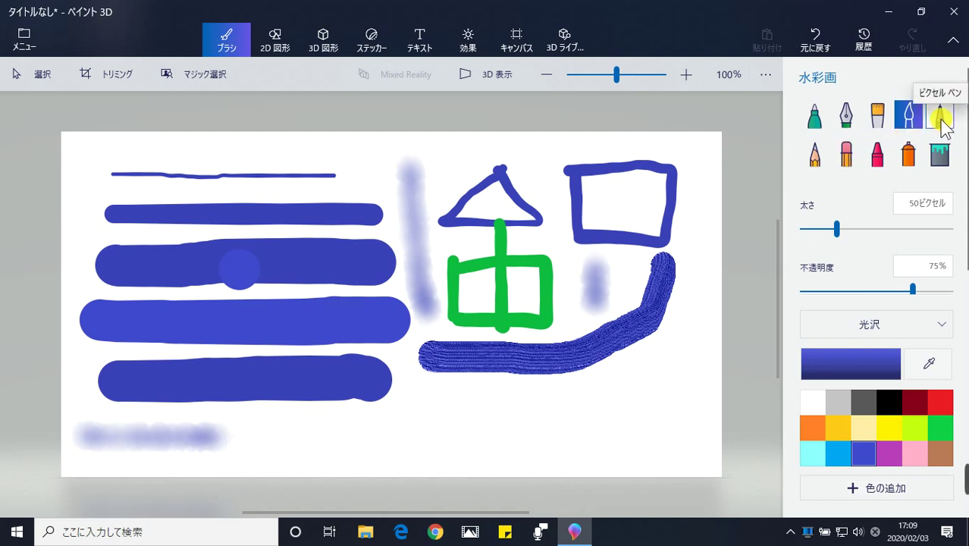
# Draw a thin blue pixel-pen line near the canvas's lower edge and a 27-pixel stroke below it
pyautogui.click(941, 118)
pyautogui.moveTo(263, 434); pyautogui.dragTo(362, 431)
pyautogui.moveTo(808, 229); pyautogui.dragTo(841, 229)
pyautogui.moveTo(265, 464); pyautogui.dragTo(327, 463)
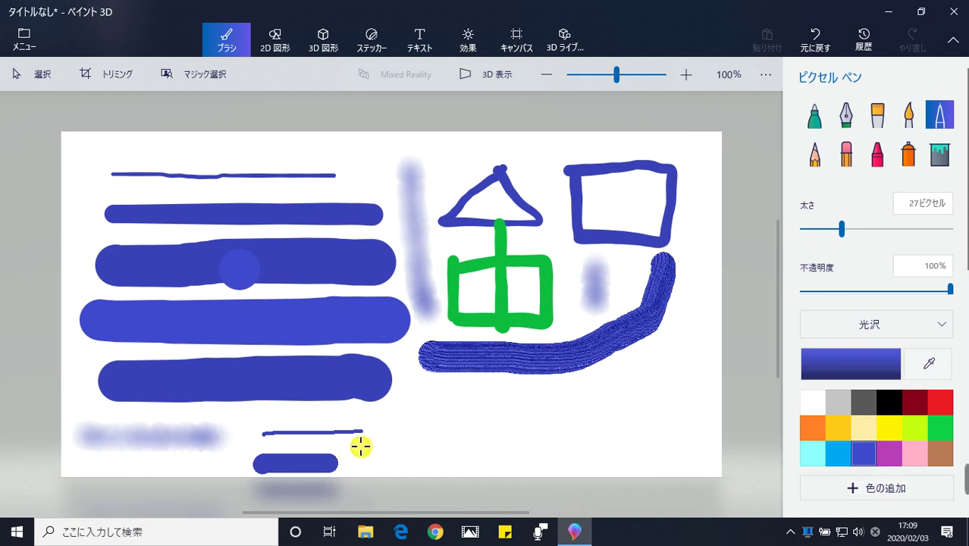
# Draw a red horizontal pixel-pen stroke 34 pixels thick below the curved oil brush stroke
pyautogui.moveTo(840, 229); pyautogui.dragTo(809, 230)
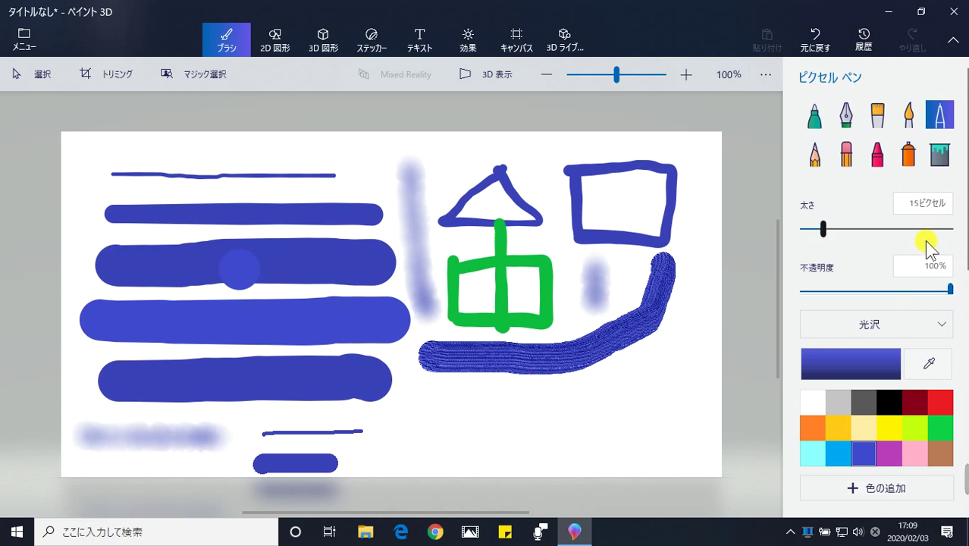
pyautogui.moveTo(825, 232); pyautogui.dragTo(850, 235)
pyautogui.click(939, 402)
pyautogui.moveTo(429, 399); pyautogui.dragTo(523, 397)
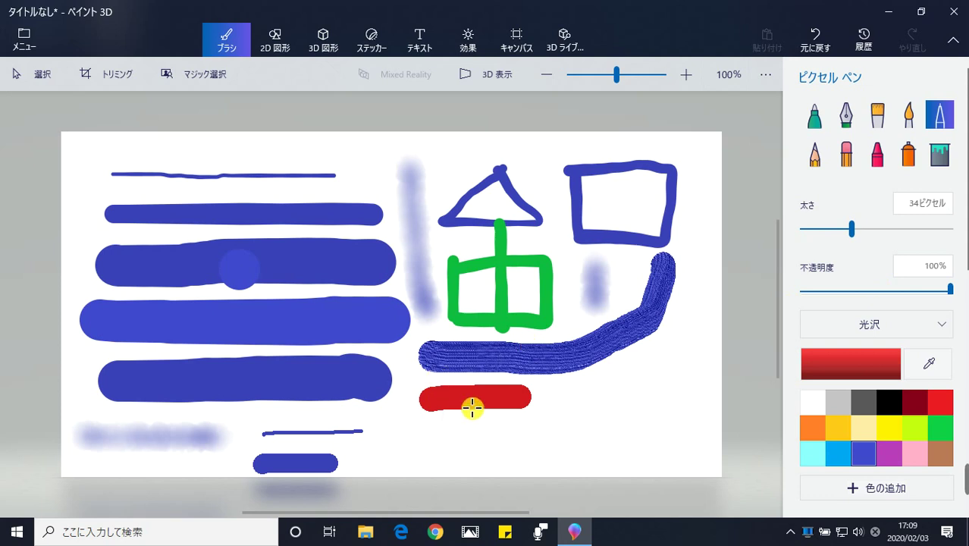
# Draw two red strokes below the opaque one at 33% and 21% opacity, and restore the opacity to 100%
pyautogui.moveTo(948, 289); pyautogui.dragTo(850, 290)
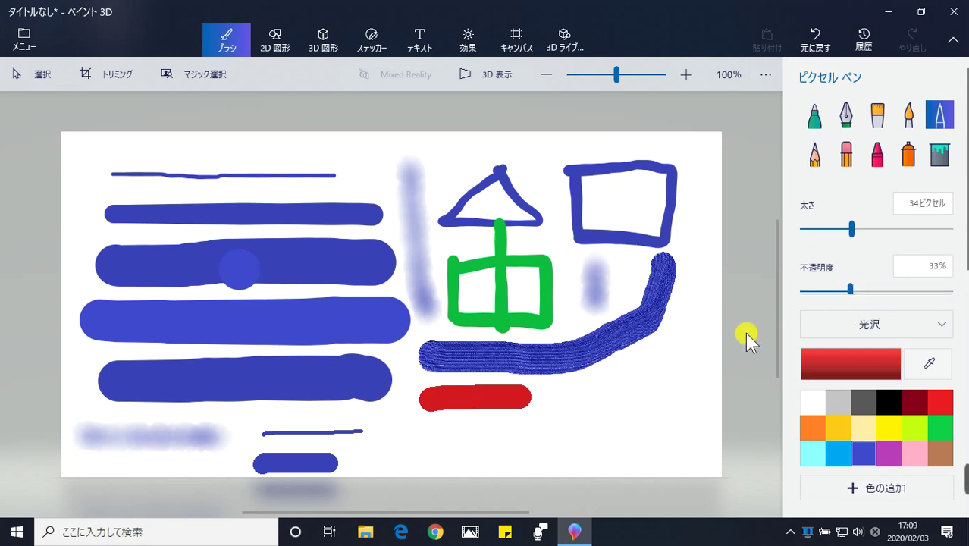
pyautogui.moveTo(426, 433); pyautogui.dragTo(521, 432)
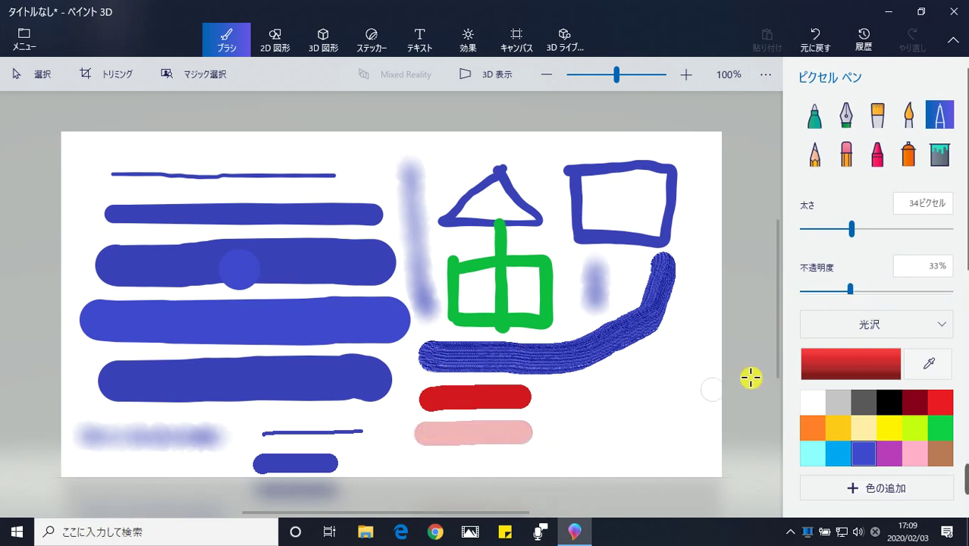
pyautogui.moveTo(848, 289); pyautogui.dragTo(833, 290)
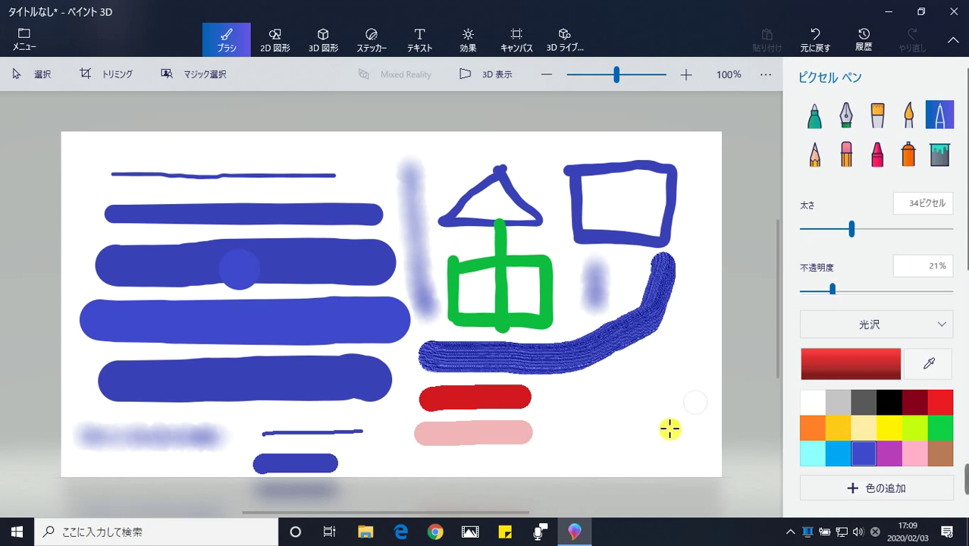
pyautogui.moveTo(431, 463); pyautogui.dragTo(528, 458)
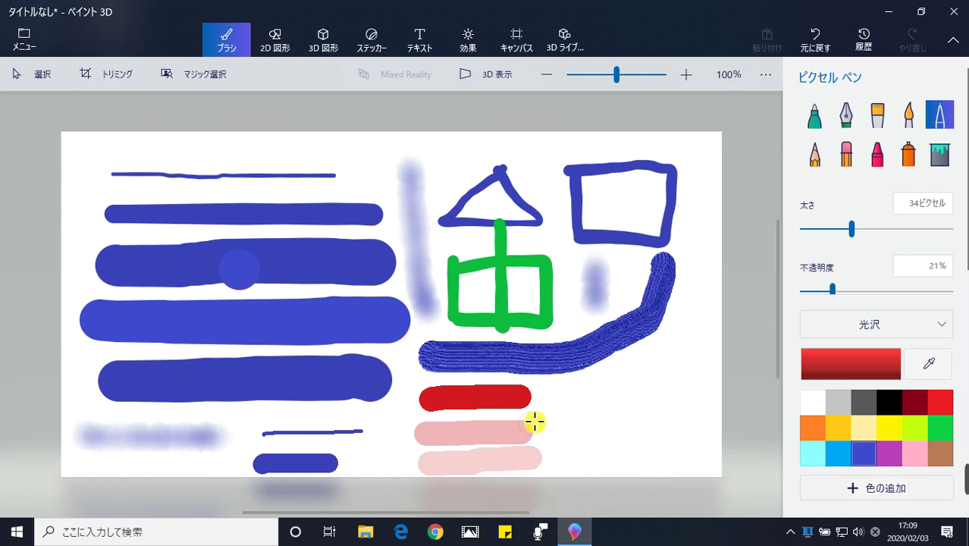
pyautogui.moveTo(845, 286); pyautogui.dragTo(851, 290)
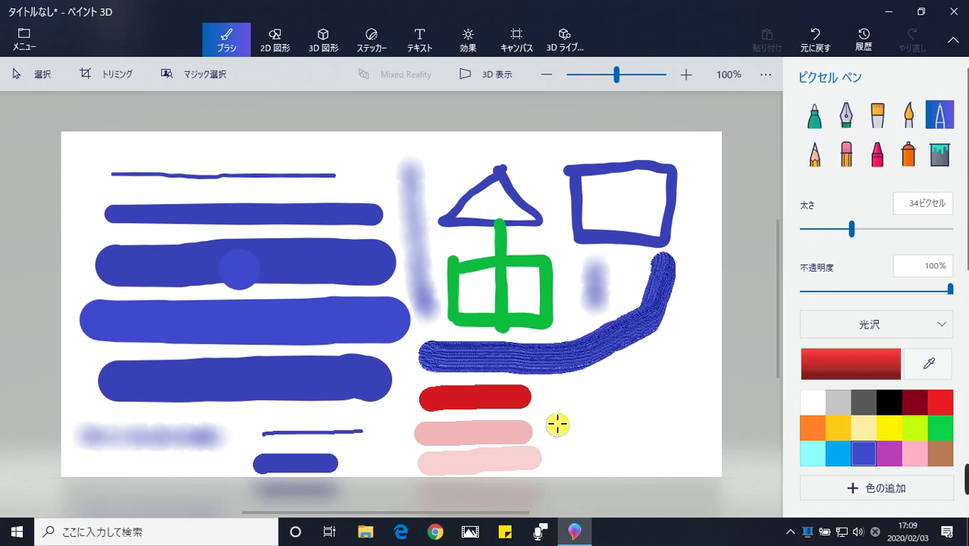
# With the 6-pixel pencil, draw red and black vertical lines beside the square and a black looped line below the oil brush stroke
pyautogui.click(814, 157)
pyautogui.moveTo(694, 170); pyautogui.dragTo(695, 305)
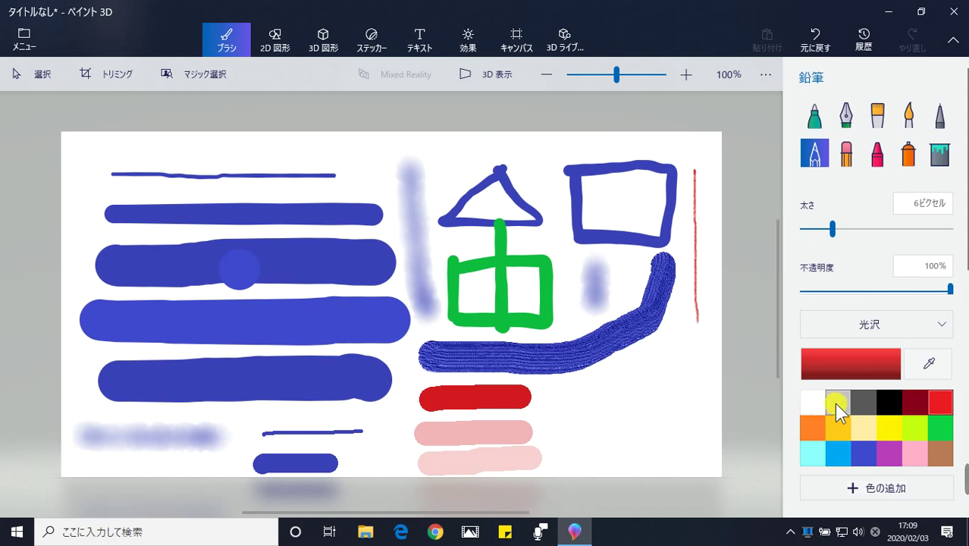
pyautogui.click(891, 402)
pyautogui.moveTo(699, 168); pyautogui.dragTo(698, 342)
pyautogui.moveTo(560, 391)
pyautogui.mouseDown()
pyautogui.moveTo(627, 377)
pyautogui.moveTo(652, 352)
pyautogui.moveTo(661, 355)
pyautogui.moveTo(645, 360)
pyautogui.moveTo(675, 370)
pyautogui.mouseUp()
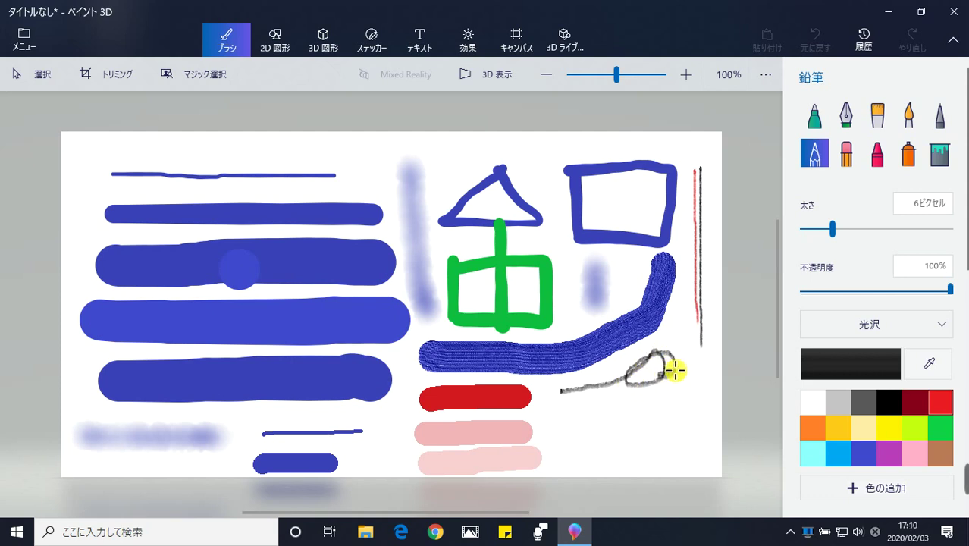
# Erase the looped pencil line, the opaque red stroke and the end of the lowest thick blue stroke with the 25-pixel eraser
pyautogui.click(840, 156)
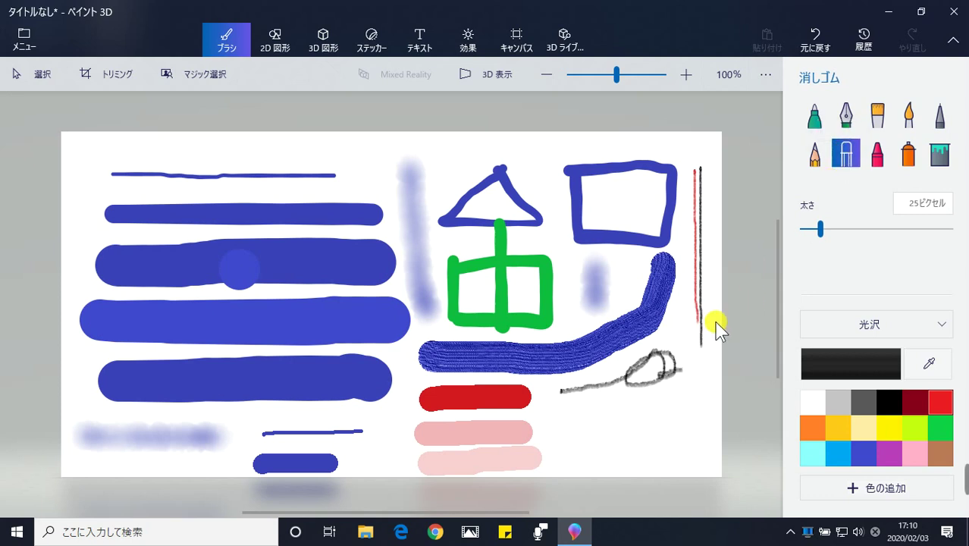
pyautogui.moveTo(679, 379)
pyautogui.mouseDown()
pyautogui.moveTo(662, 345)
pyautogui.moveTo(663, 366)
pyautogui.moveTo(681, 346)
pyautogui.moveTo(639, 389)
pyautogui.moveTo(648, 353)
pyautogui.moveTo(646, 368)
pyautogui.moveTo(537, 402)
pyautogui.moveTo(562, 401)
pyautogui.moveTo(352, 392)
pyautogui.moveTo(474, 395)
pyautogui.moveTo(416, 414)
pyautogui.moveTo(441, 411)
pyautogui.moveTo(438, 402)
pyautogui.moveTo(500, 408)
pyautogui.mouseUp()
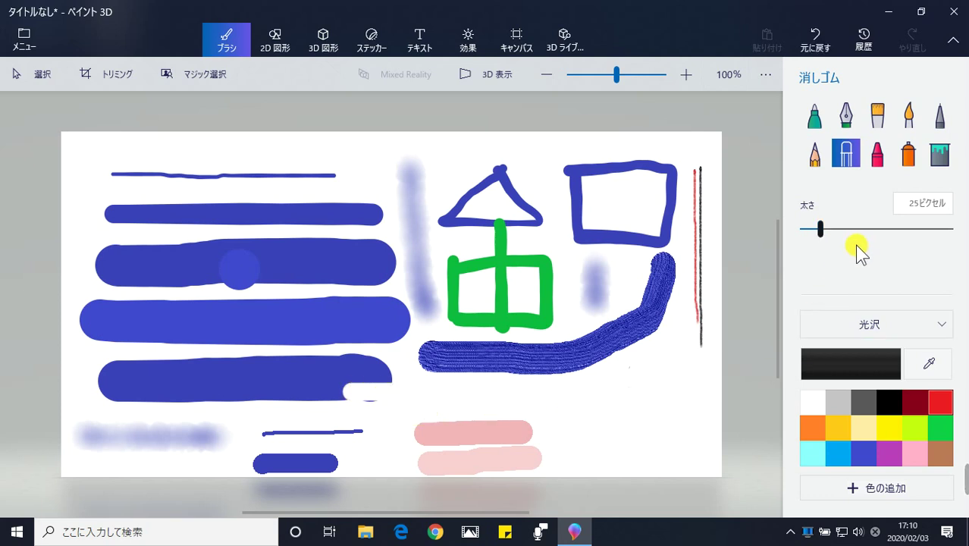
# Draw a looped black crayon line 20 pixels thick above the pink strokes, and spray 75-pixel black paint at 25% opacity across them
pyautogui.click(877, 158)
pyautogui.moveTo(416, 405)
pyautogui.mouseDown()
pyautogui.moveTo(598, 392)
pyautogui.moveTo(611, 428)
pyautogui.moveTo(580, 446)
pyautogui.moveTo(589, 410)
pyautogui.moveTo(610, 426)
pyautogui.moveTo(591, 457)
pyautogui.moveTo(576, 451)
pyautogui.moveTo(562, 401)
pyautogui.moveTo(633, 376)
pyautogui.moveTo(654, 354)
pyautogui.mouseUp()
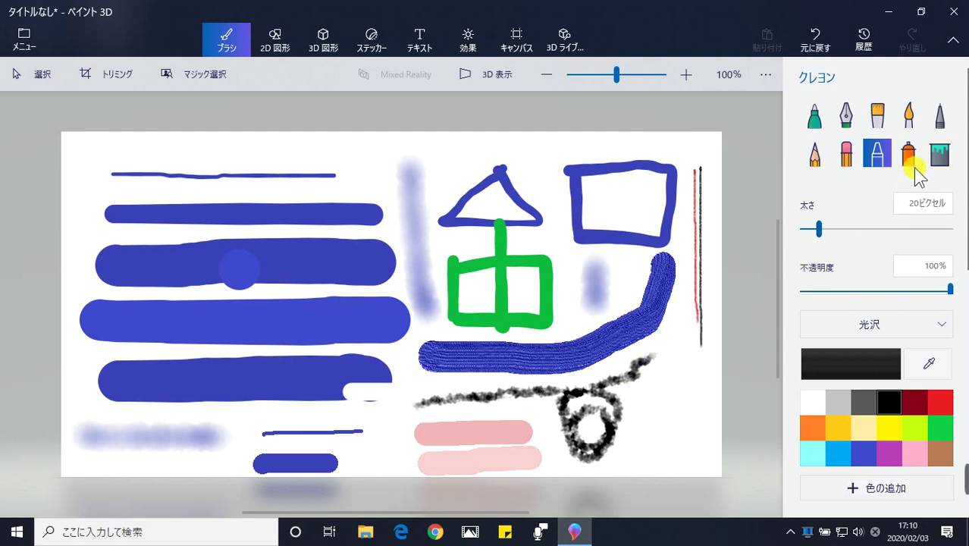
pyautogui.click(909, 158)
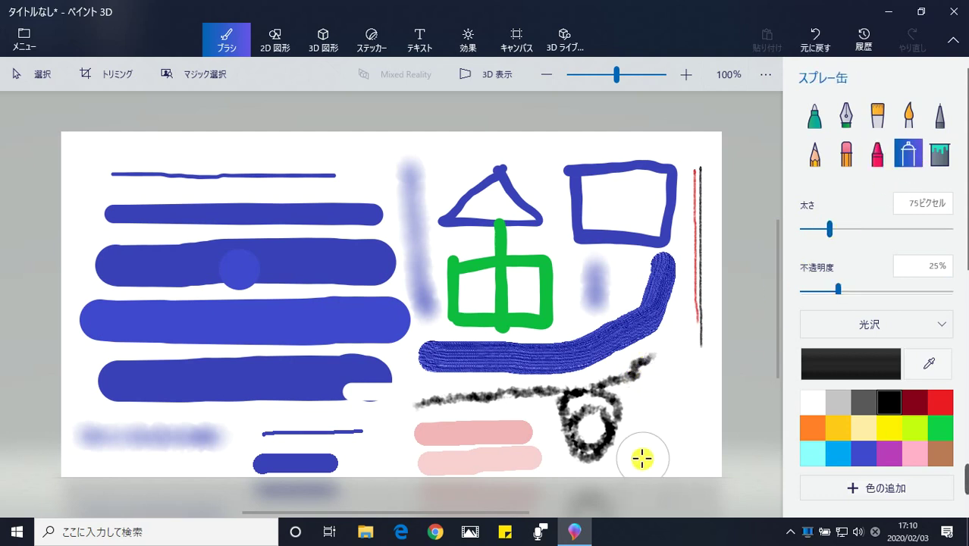
pyautogui.moveTo(380, 418)
pyautogui.mouseDown()
pyautogui.moveTo(411, 394)
pyautogui.moveTo(373, 458)
pyautogui.moveTo(375, 437)
pyautogui.moveTo(467, 418)
pyautogui.moveTo(492, 426)
pyautogui.moveTo(496, 411)
pyautogui.moveTo(527, 443)
pyautogui.moveTo(627, 406)
pyautogui.moveTo(623, 439)
pyautogui.moveTo(672, 455)
pyautogui.mouseUp()
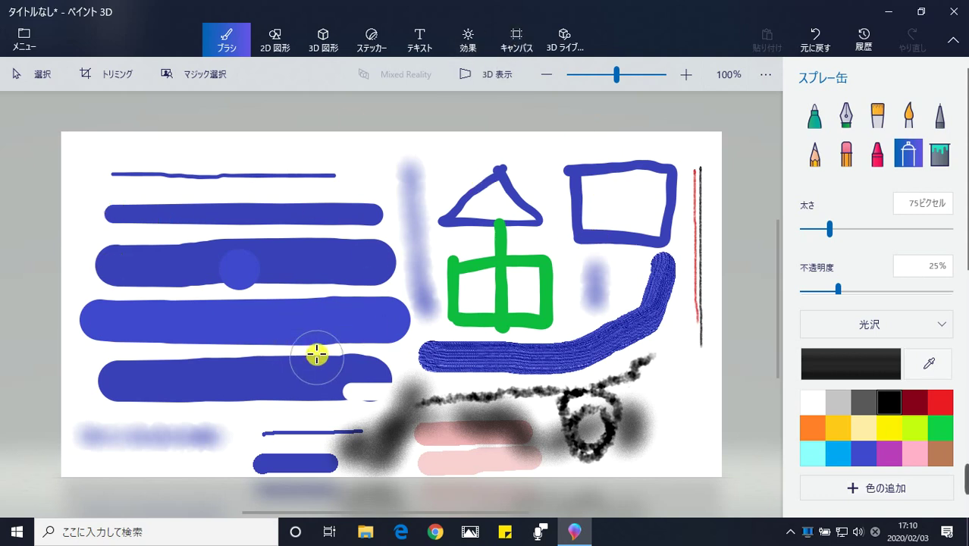
# Fill the inside of the blue square with black and then red, and the inside of the triangle with gold
pyautogui.moveTo(618, 73); pyautogui.dragTo(604, 80)
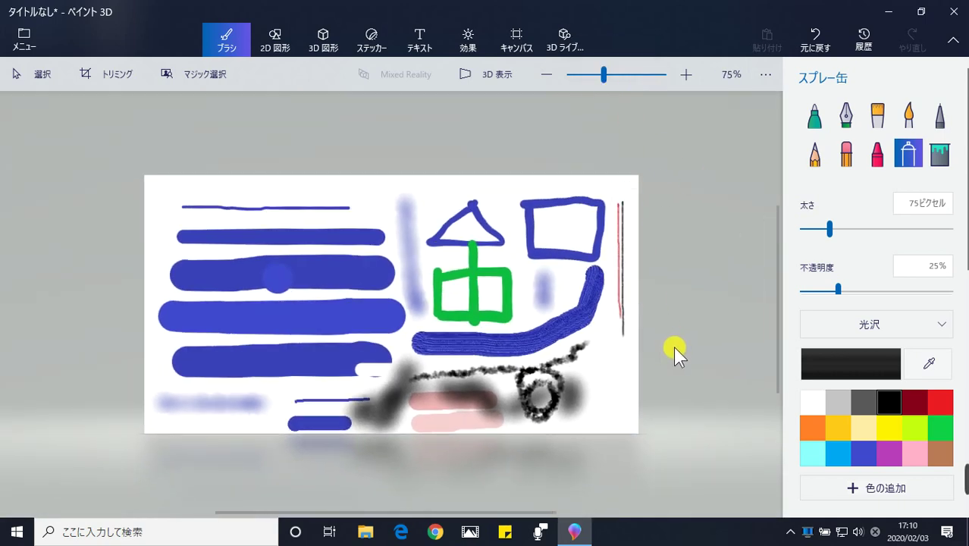
pyautogui.click(939, 158)
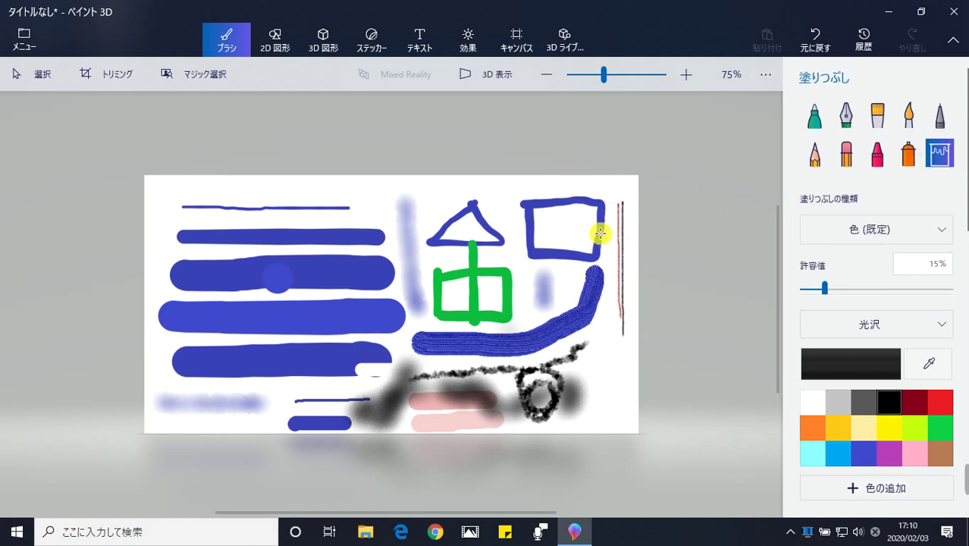
pyautogui.click(562, 227)
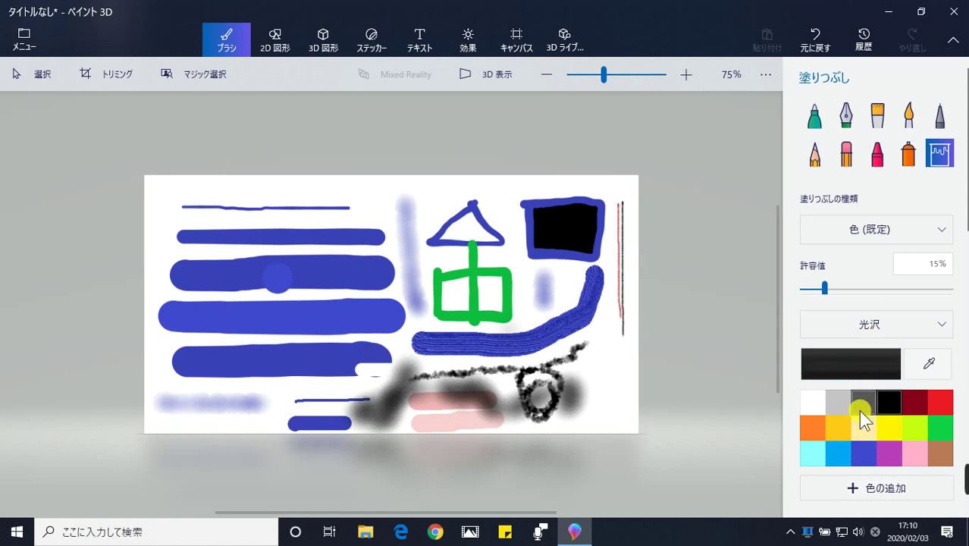
pyautogui.click(940, 399)
pyautogui.click(576, 228)
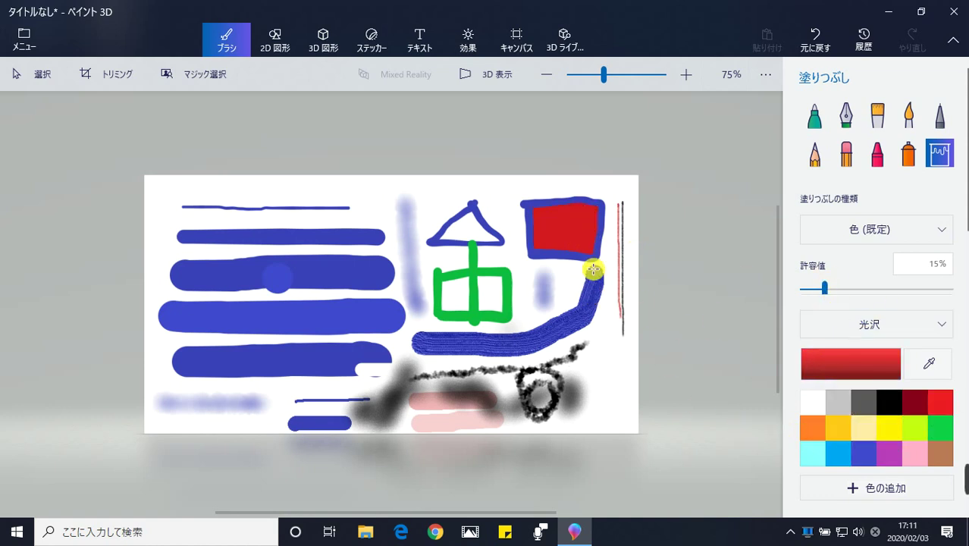
pyautogui.click(828, 430)
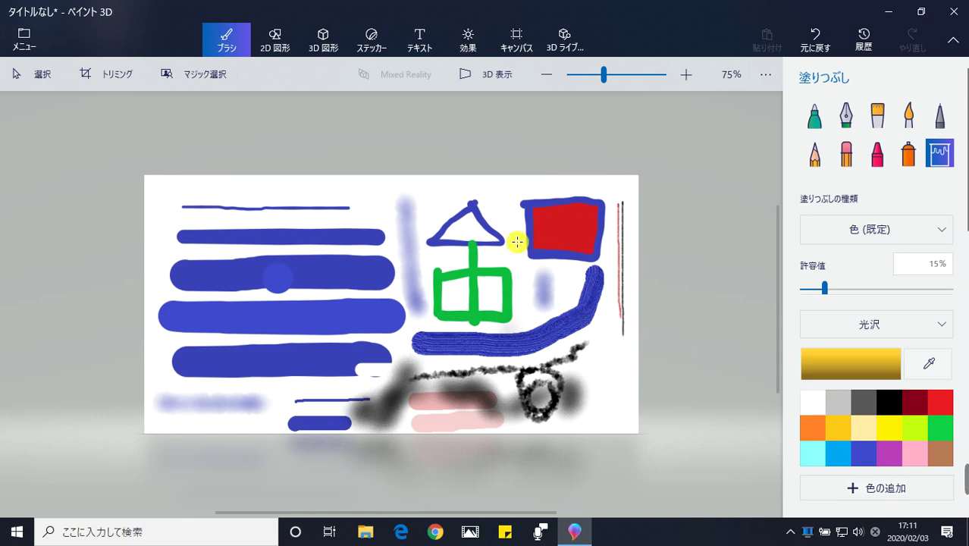
pyautogui.click(472, 231)
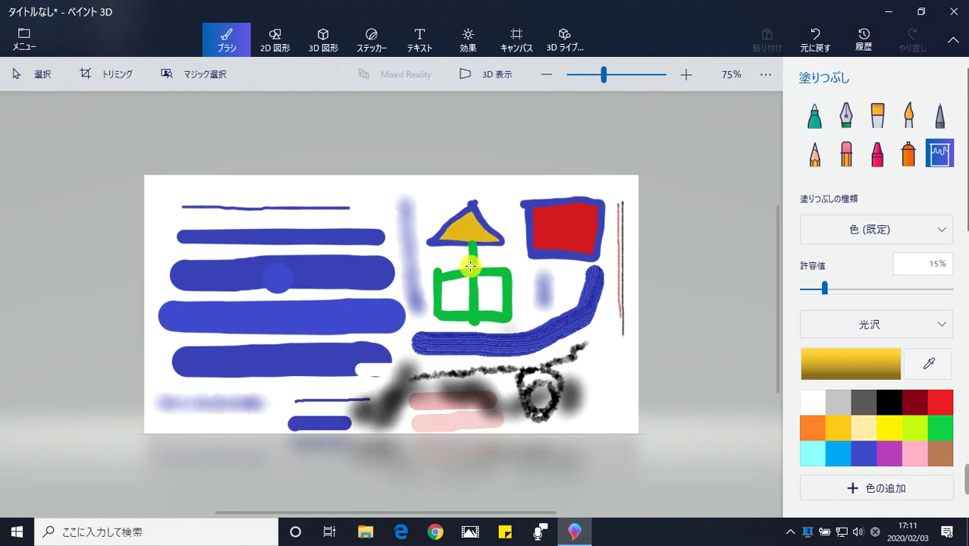
# Fill the left half of the divided green rectangle with green and its right half with yellow
pyautogui.click(938, 429)
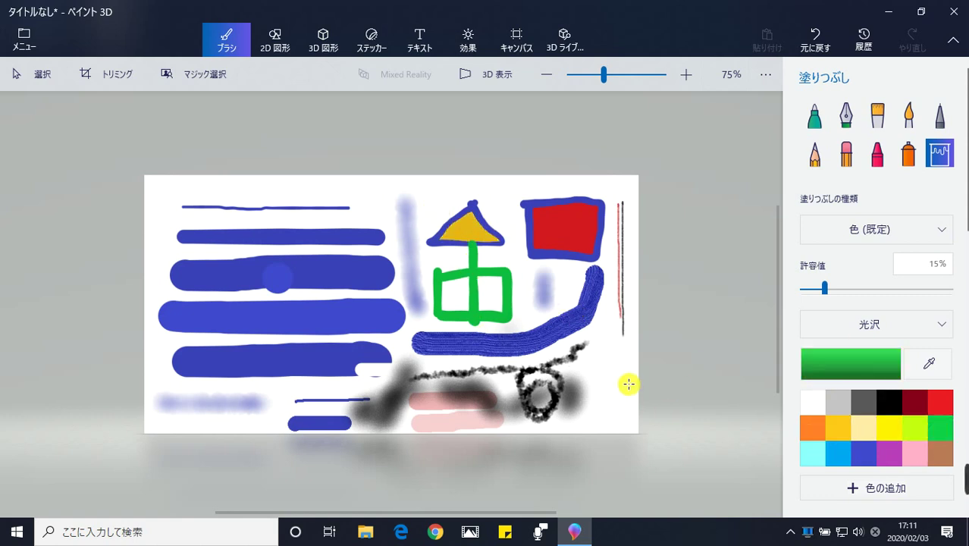
pyautogui.click(450, 295)
pyautogui.click(895, 439)
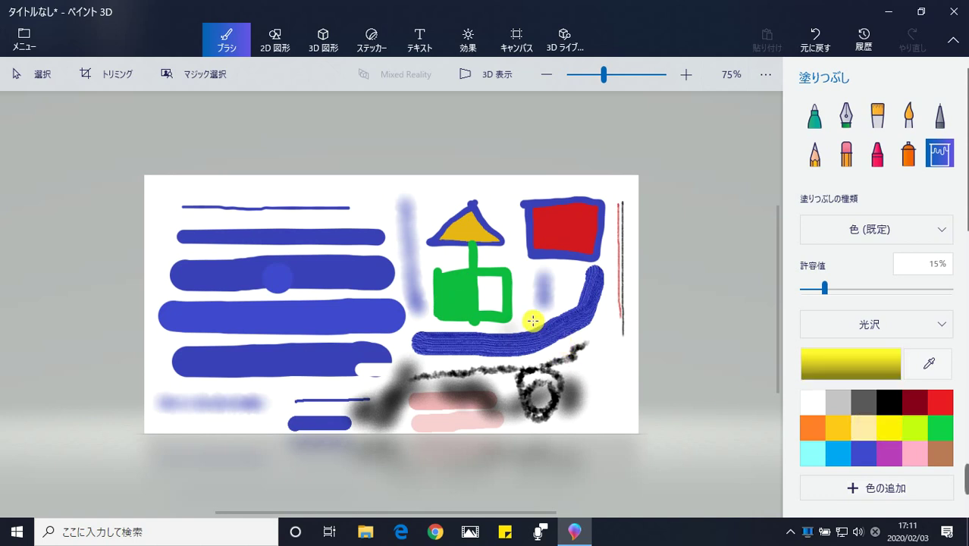
pyautogui.click(485, 300)
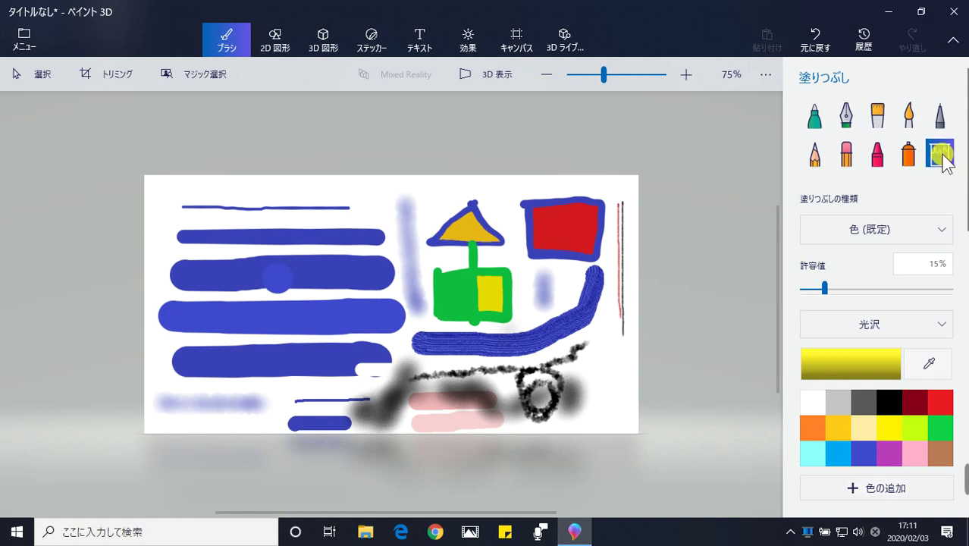
# Review the available fill types and the custom colour picker, leaving the default fill type and current yellow selected
pyautogui.click(944, 228)
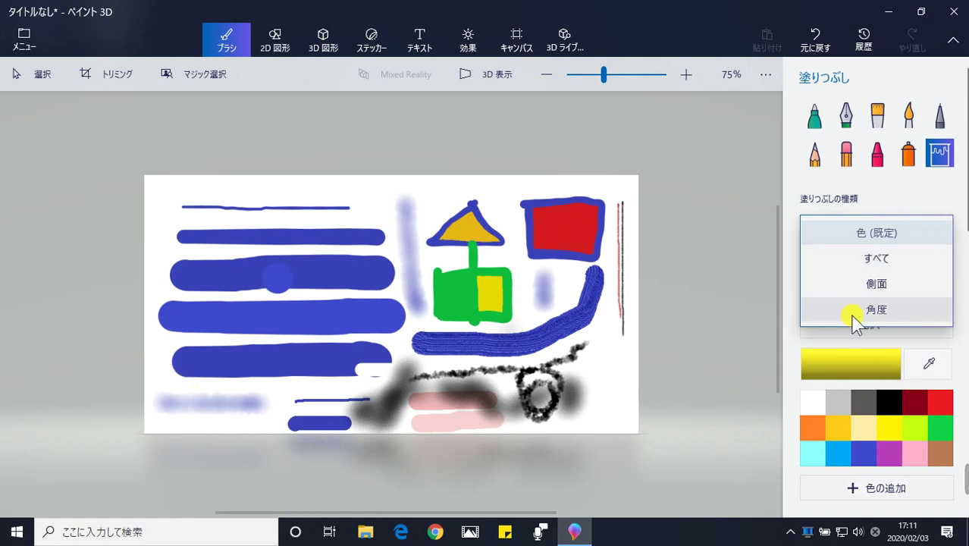
pyautogui.click(908, 194)
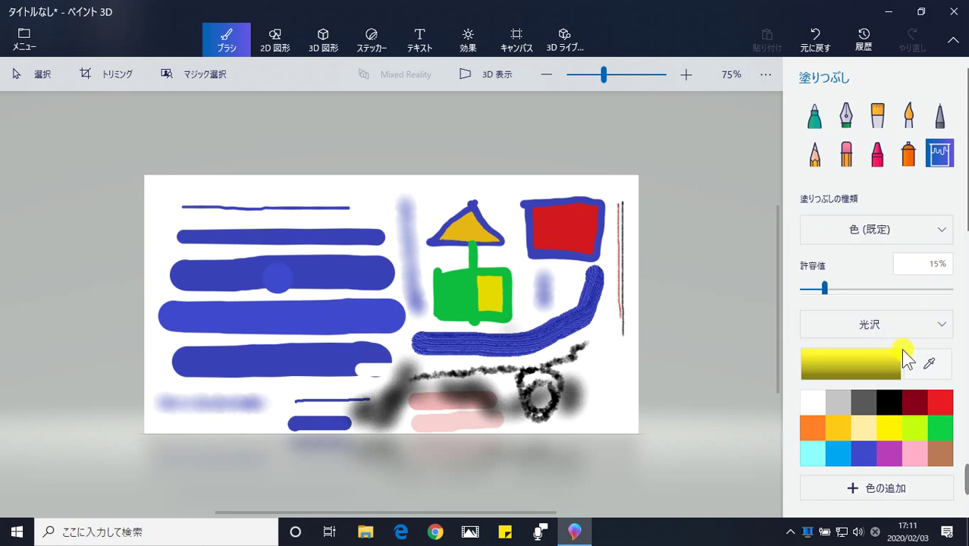
pyautogui.click(862, 489)
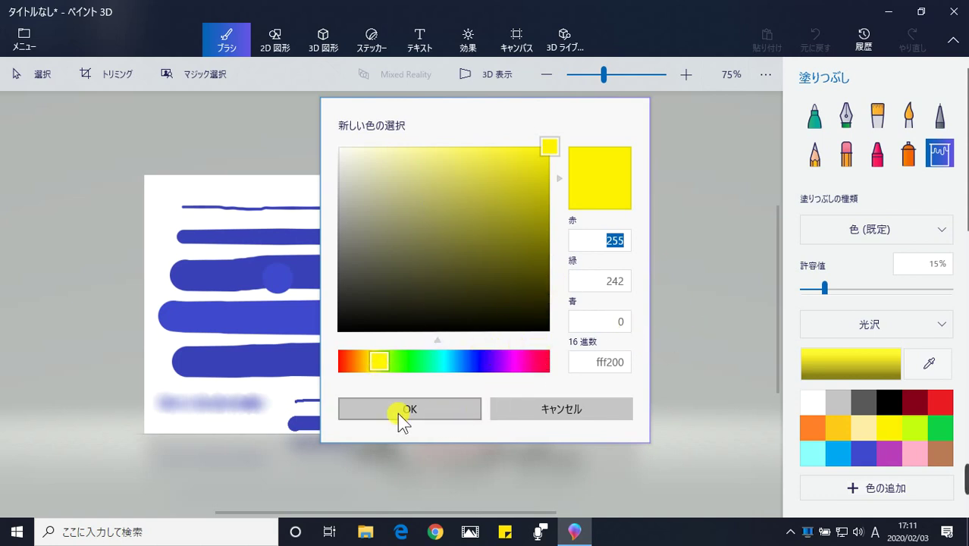
pyautogui.click(529, 406)
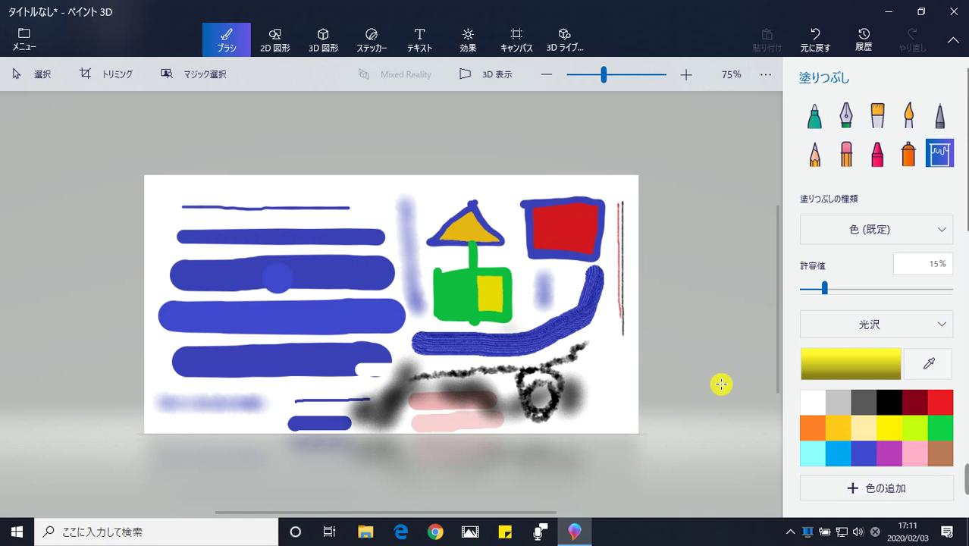
# Replay the drawing's history twice from the start to its latest state, without starting a recording
pyautogui.click(864, 47)
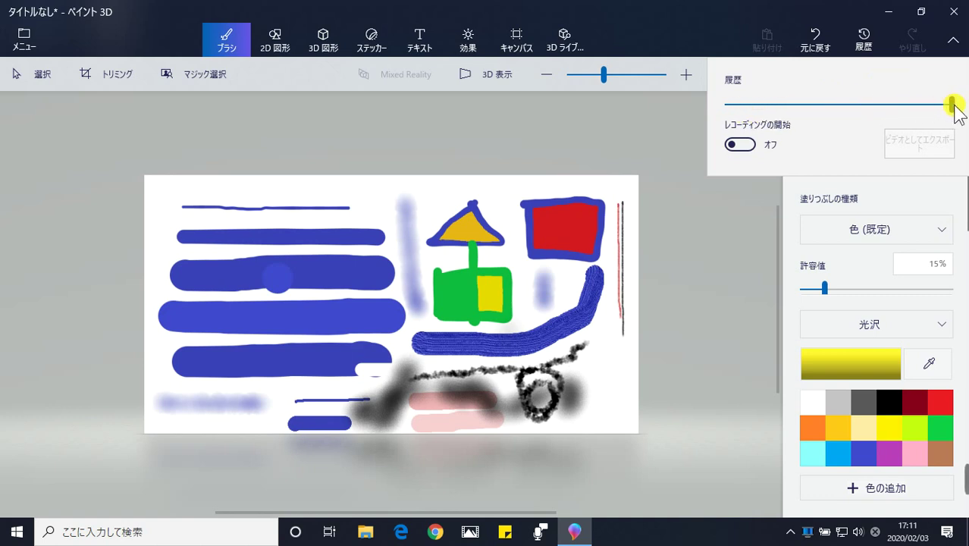
pyautogui.moveTo(950, 108)
pyautogui.mouseDown()
pyautogui.moveTo(752, 114)
pyautogui.moveTo(958, 108)
pyautogui.moveTo(853, 123)
pyautogui.moveTo(944, 121)
pyautogui.moveTo(775, 123)
pyautogui.moveTo(961, 118)
pyautogui.mouseUp()
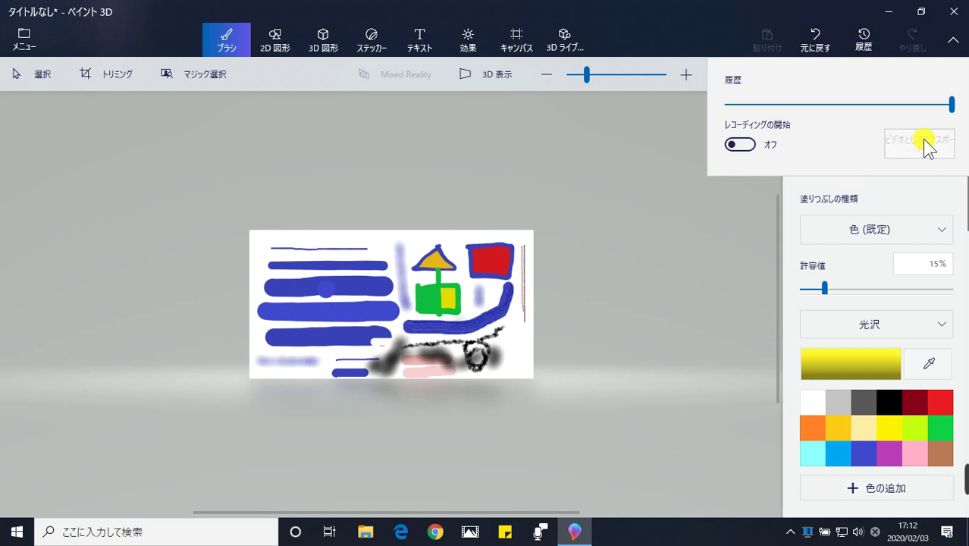
pyautogui.scroll(1, 411, 300)
pyautogui.scroll(3, 411, 301)
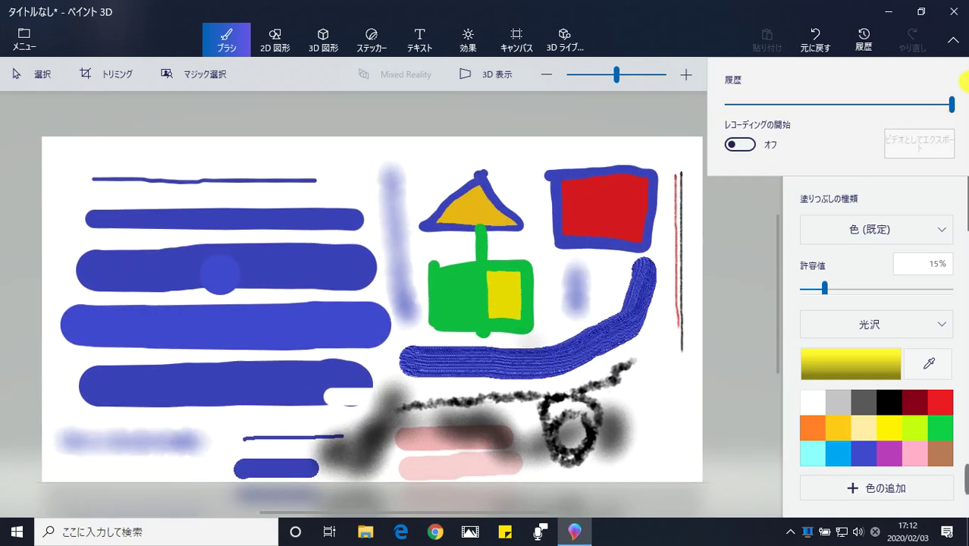
pyautogui.moveTo(949, 101)
pyautogui.mouseDown()
pyautogui.moveTo(785, 118)
pyautogui.moveTo(796, 104)
pyautogui.moveTo(963, 102)
pyautogui.mouseUp()
pyautogui.scroll(4, 464, 286)
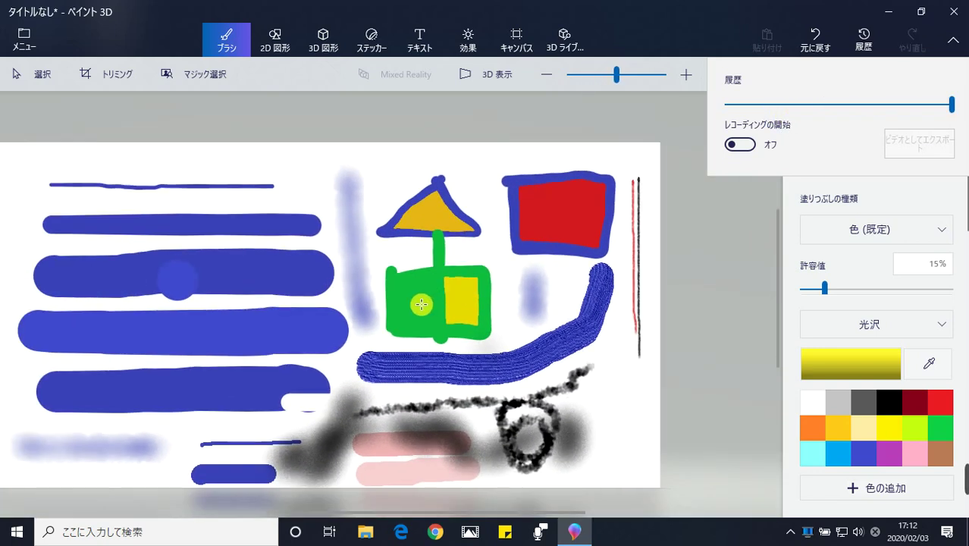
pyautogui.click(486, 285)
pyautogui.click(858, 41)
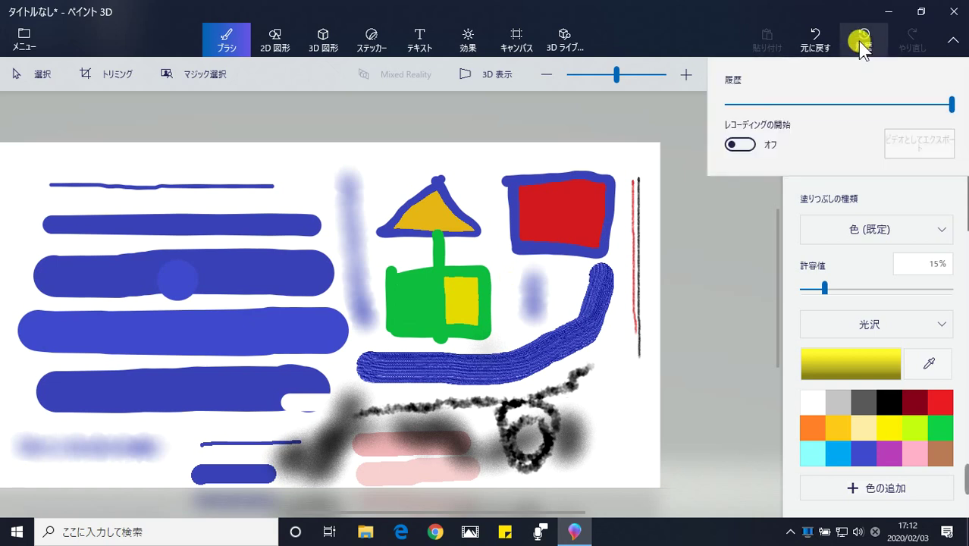
pyautogui.click(732, 266)
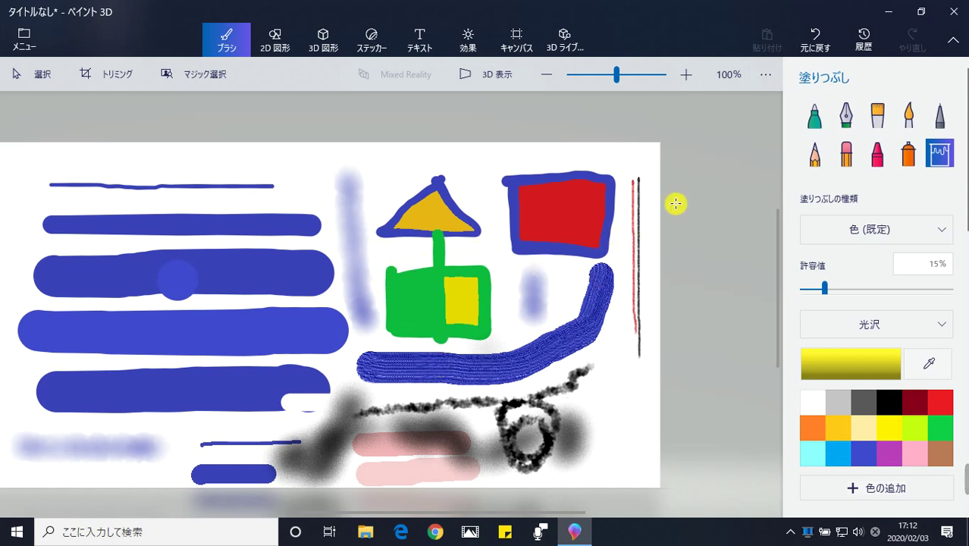
# Undo all the fills, erasures and brush strokes one by one, back to the blank canvas in portrait orientation
pyautogui.click(817, 42)
pyautogui.click(816, 43)
pyautogui.click(814, 43)
pyautogui.click(813, 41)
pyautogui.click(816, 39)
pyautogui.click(811, 43)
pyautogui.click(805, 46)
pyautogui.click(807, 45)
pyautogui.click(810, 42)
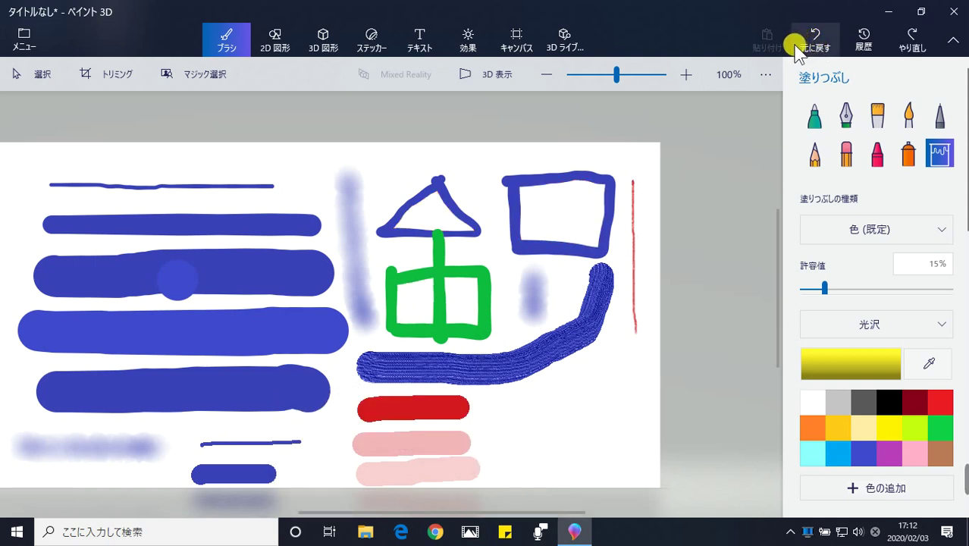
pyautogui.click(812, 40)
pyautogui.click(812, 39)
pyautogui.click(812, 41)
pyautogui.click(815, 44)
pyautogui.click(814, 44)
pyautogui.click(814, 43)
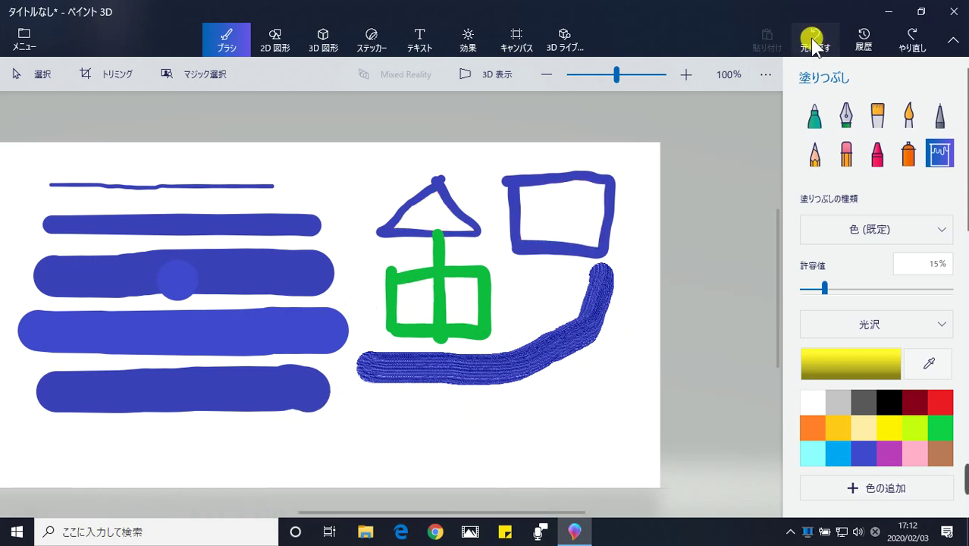
pyautogui.click(814, 43)
pyautogui.click(814, 43)
pyautogui.click(814, 43)
pyautogui.click(814, 43)
pyautogui.click(813, 43)
pyautogui.click(813, 43)
pyautogui.click(813, 43)
pyautogui.click(813, 43)
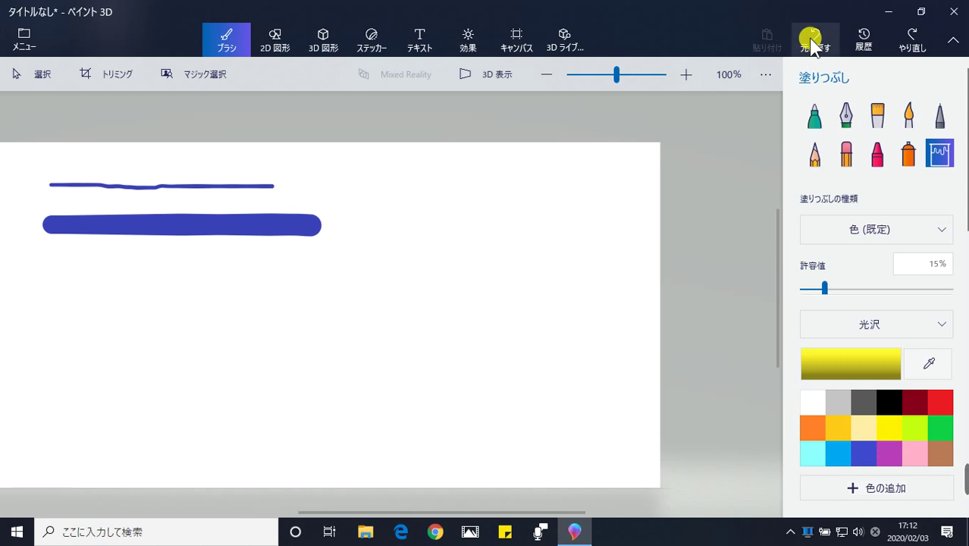
pyautogui.click(814, 43)
pyautogui.click(814, 43)
pyautogui.click(812, 44)
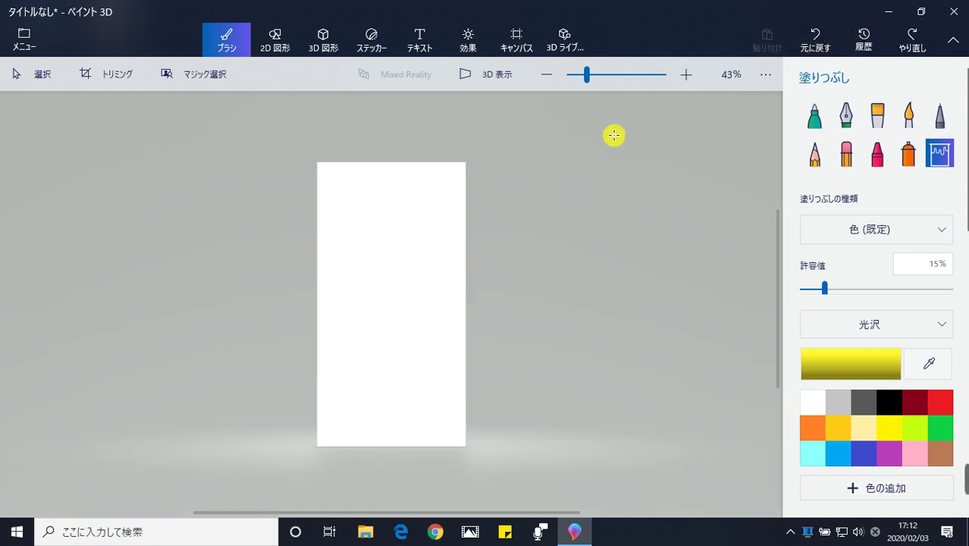
# Redo the canvas rotation and the strokes up to the erasing of the looped pencil line, opaque red stroke and blue stroke's end
pyautogui.click(902, 50)
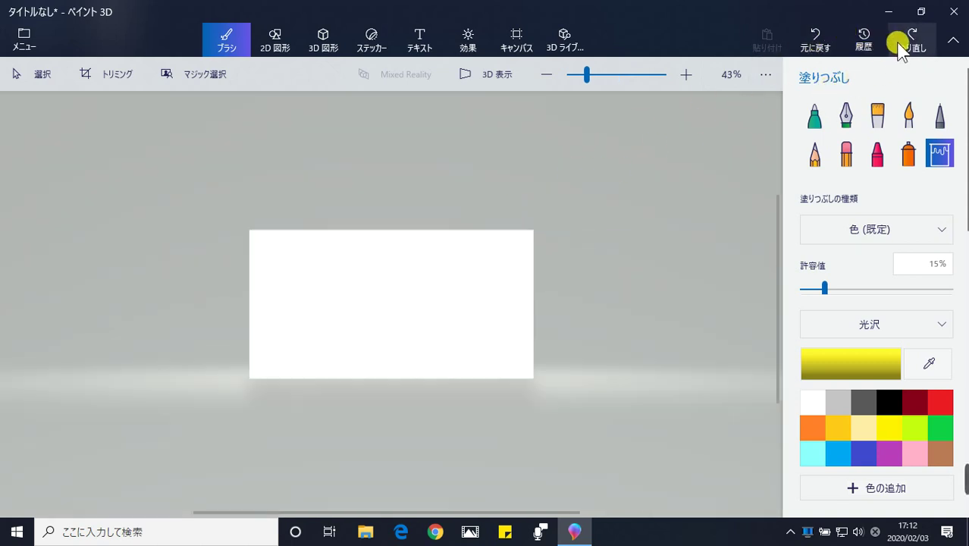
pyautogui.click(902, 50)
pyautogui.click(902, 50)
pyautogui.click(902, 51)
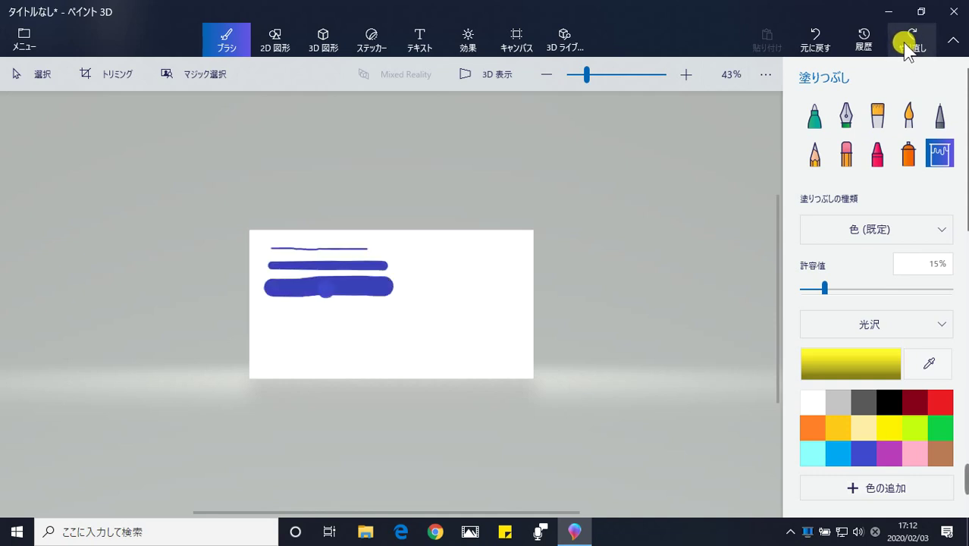
pyautogui.click(901, 50)
pyautogui.click(901, 49)
pyautogui.click(901, 49)
pyautogui.click(898, 49)
pyautogui.click(899, 50)
pyautogui.click(900, 49)
pyautogui.click(900, 50)
pyautogui.click(898, 50)
pyautogui.click(898, 51)
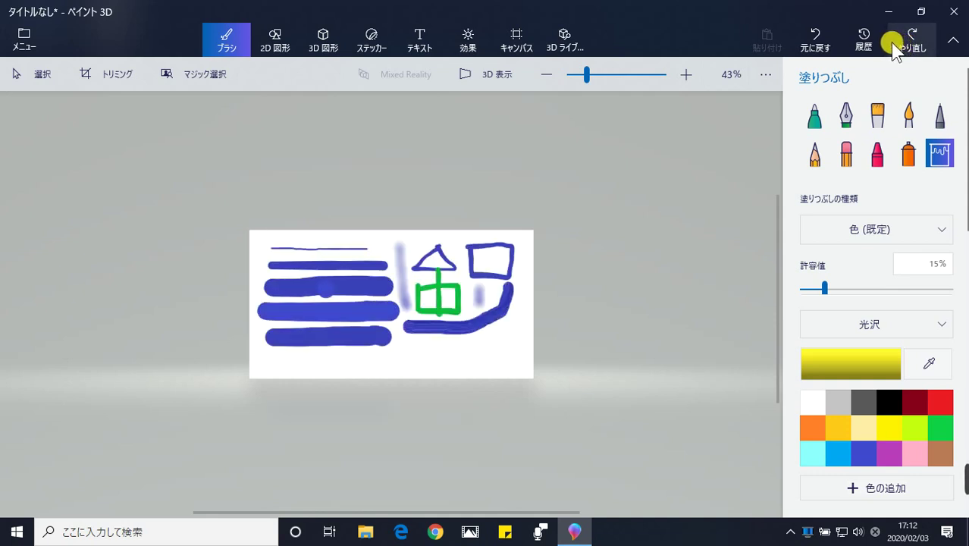
pyautogui.click(894, 52)
pyautogui.click(895, 52)
pyautogui.click(893, 50)
pyautogui.click(893, 50)
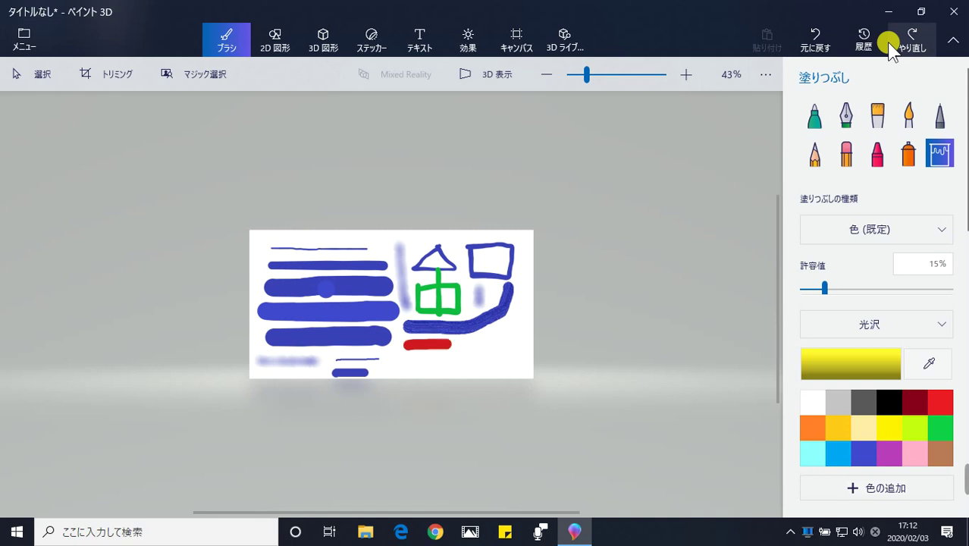
pyautogui.click(888, 44)
pyautogui.click(887, 44)
pyautogui.click(887, 44)
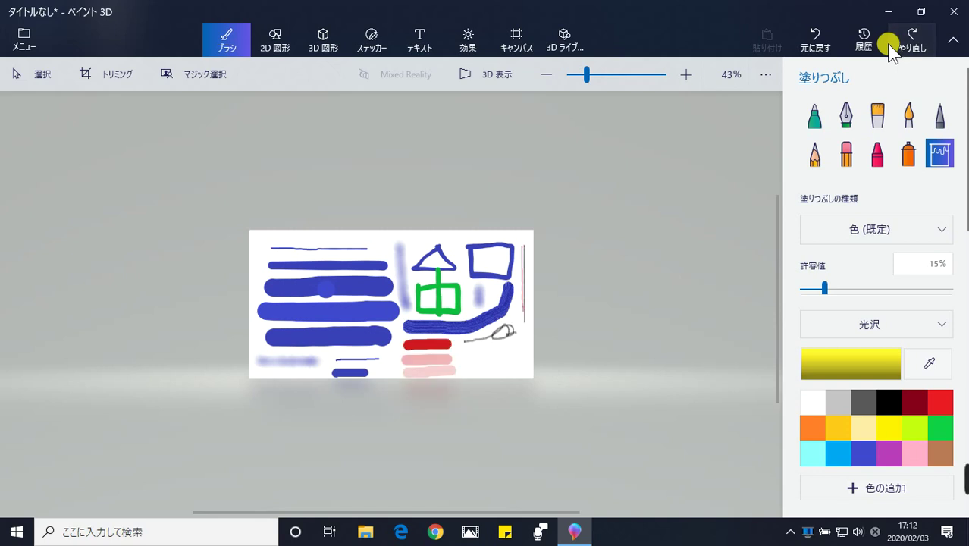
pyautogui.click(887, 44)
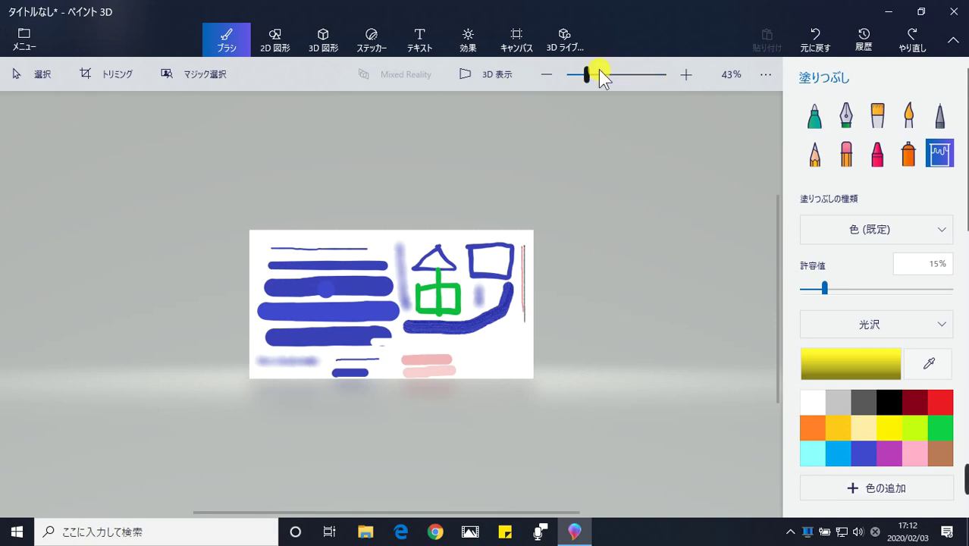
pyautogui.moveTo(593, 75); pyautogui.dragTo(613, 71)
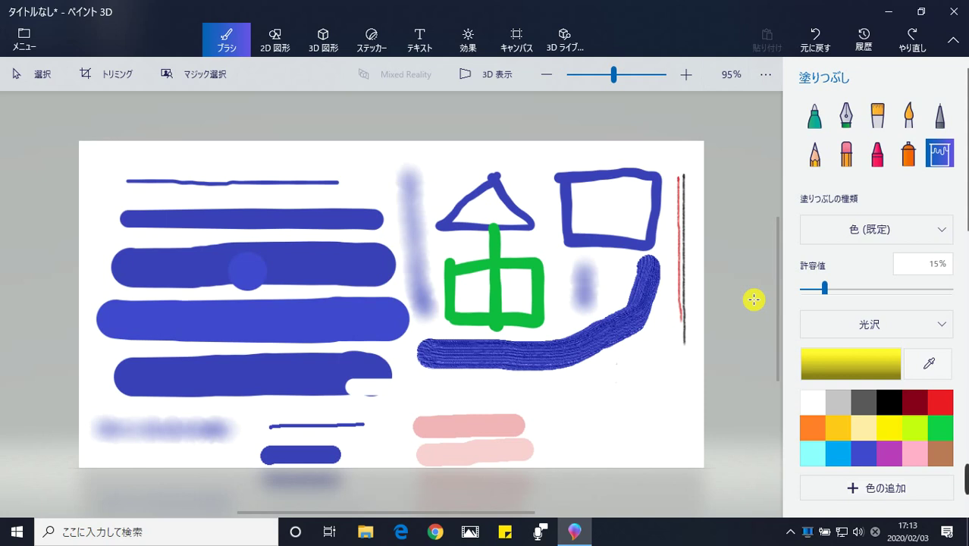
pyautogui.moveTo(955, 478)
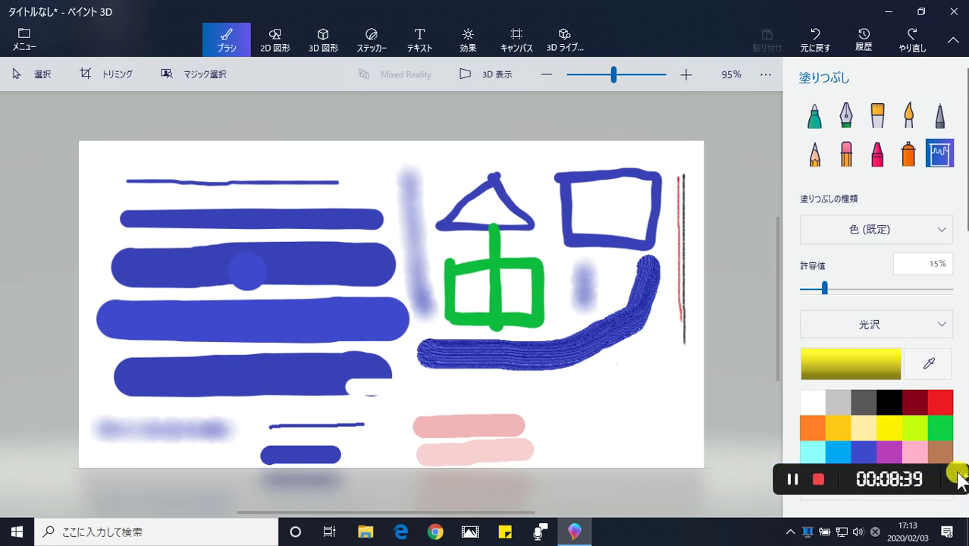